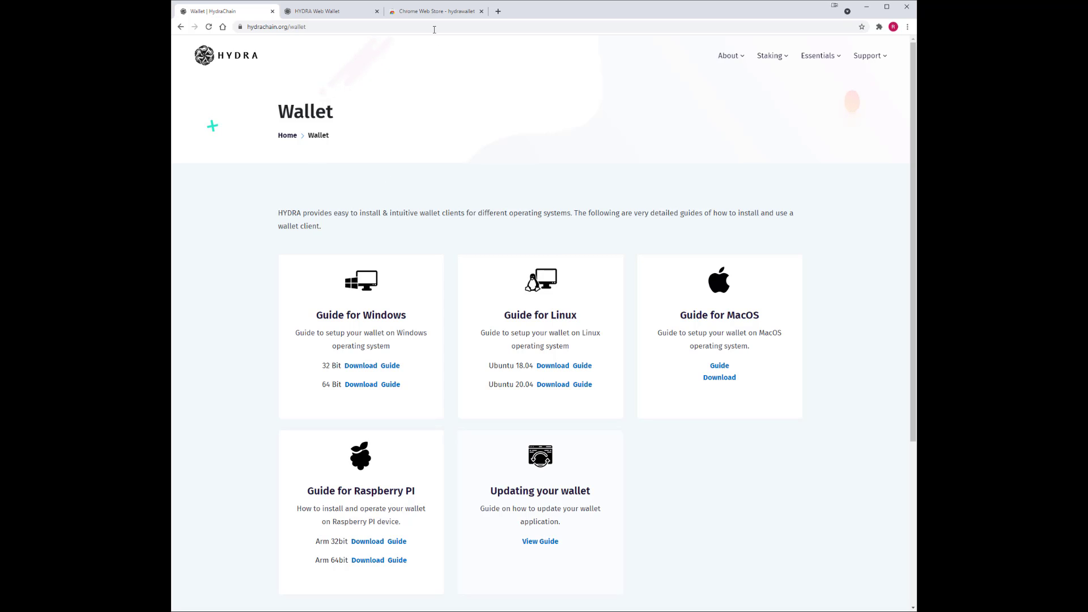
# Review the HYDRA Web Wallet and HydraChain wallet guide tabs, ending on the hydrawallet store results.
pyautogui.click(434, 12)
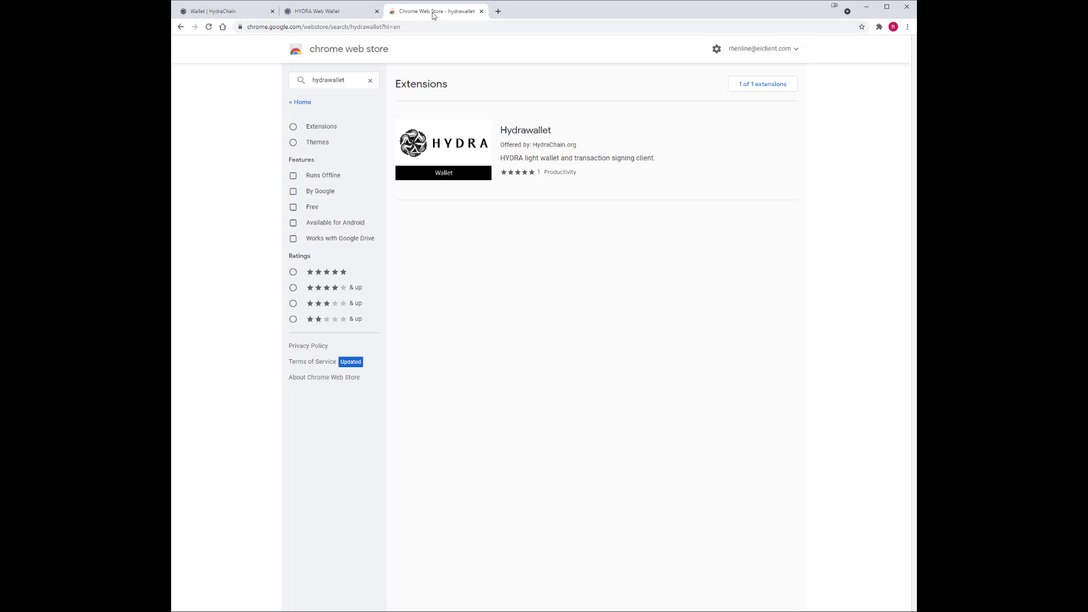
pyautogui.click(325, 16)
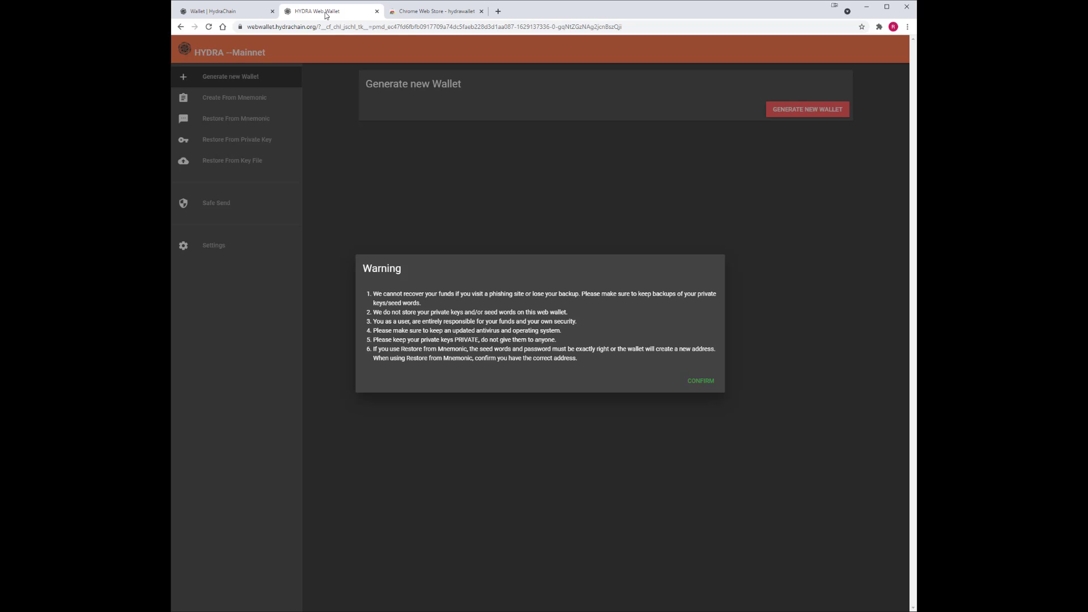
pyautogui.click(217, 13)
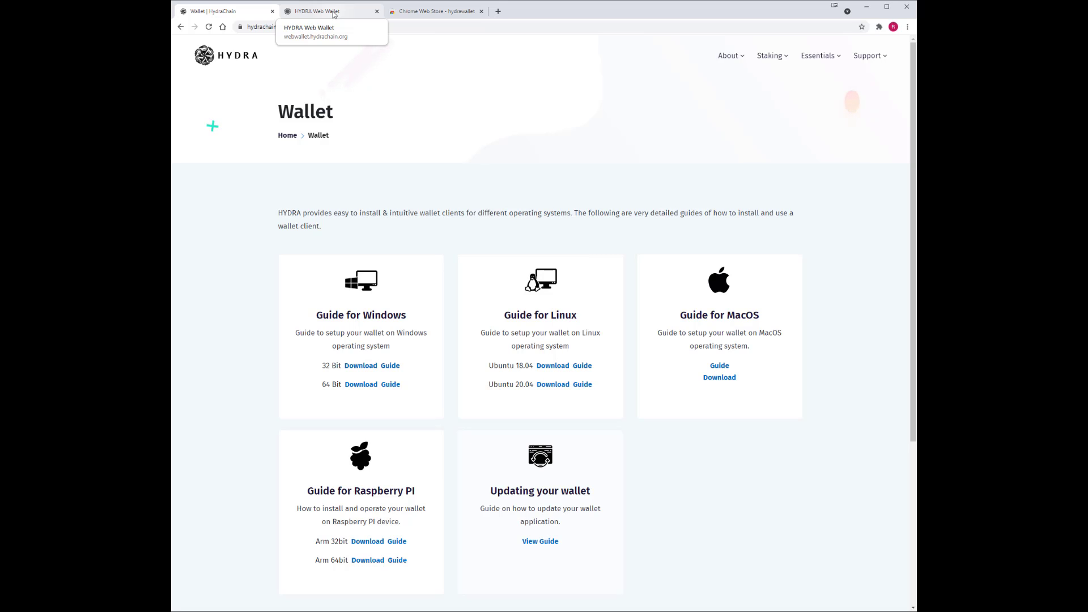
pyautogui.click(445, 15)
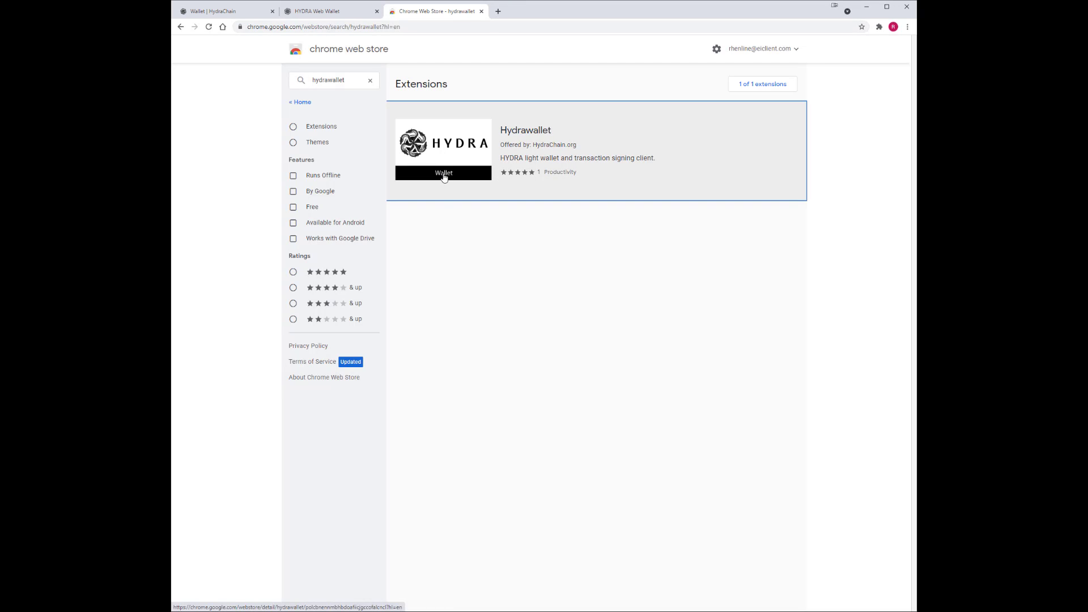
# Install the Hydrawallet by HydraChain.org extension into Chrome from its store page.
pyautogui.click(444, 177)
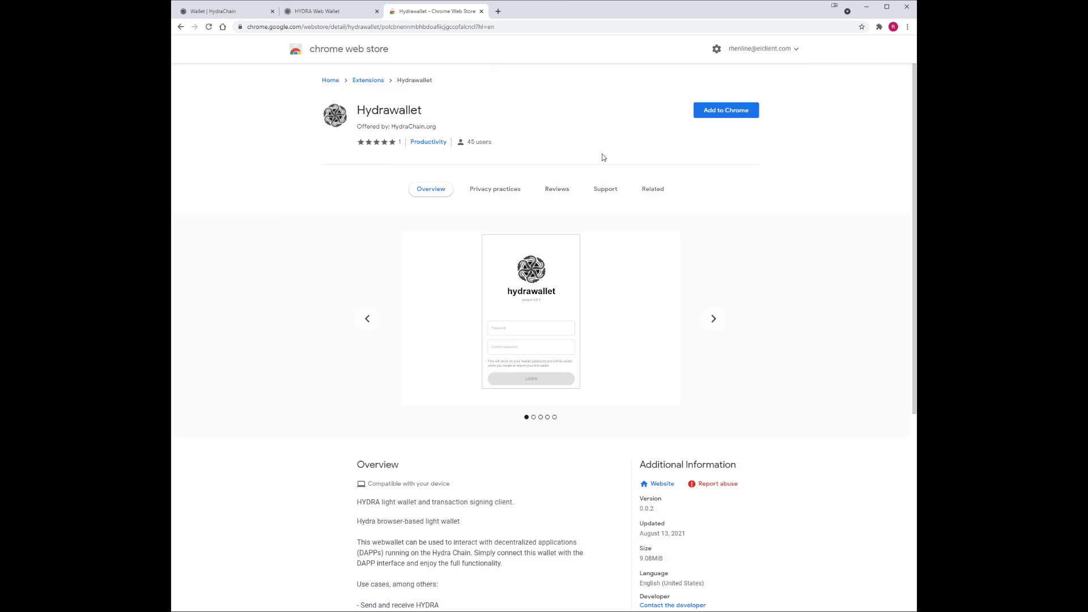
pyautogui.click(728, 111)
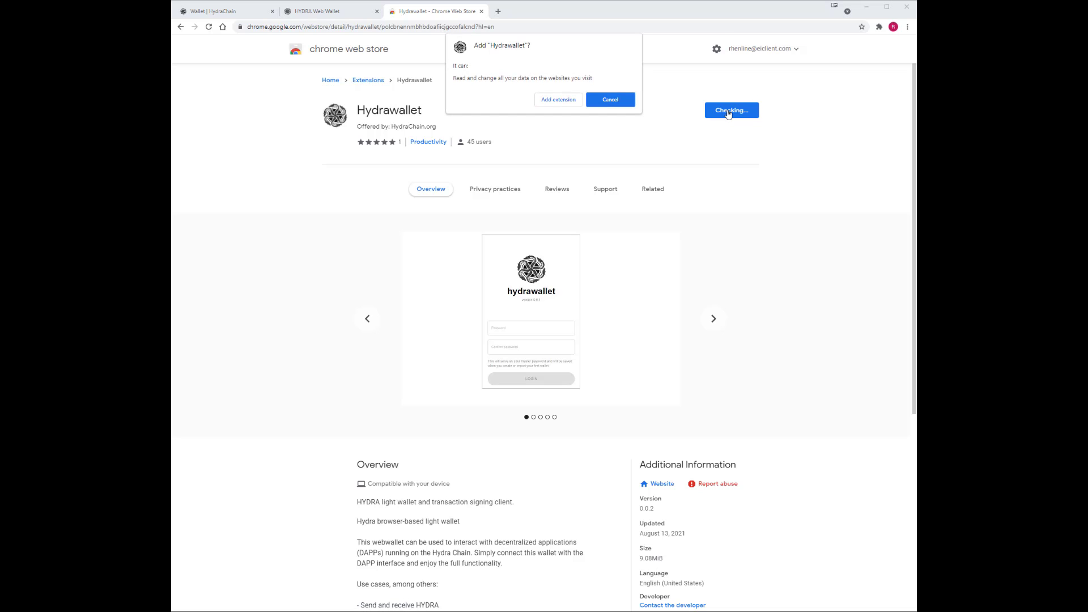
pyautogui.click(558, 101)
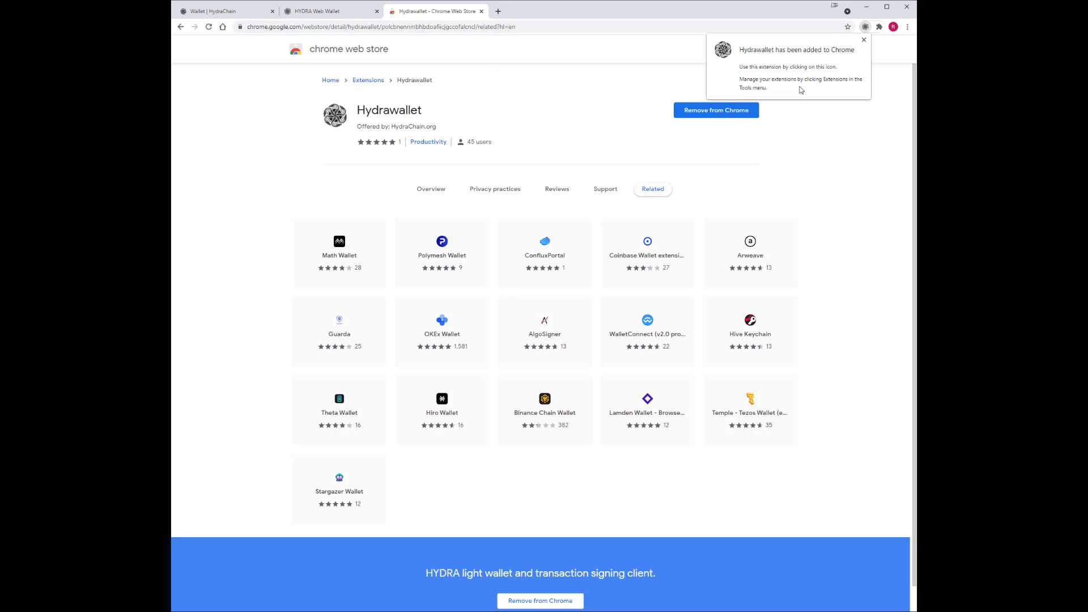
# Pin MetaMask and Hydrawallet to the Chrome toolbar and launch the Hydrawallet popup.
pyautogui.click(879, 27)
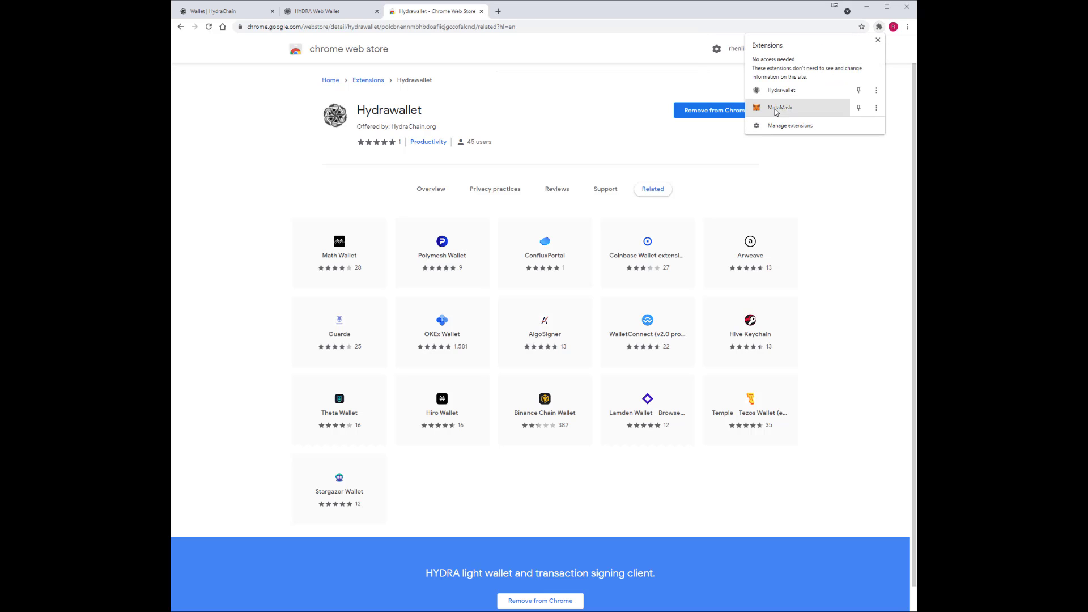
pyautogui.click(805, 110)
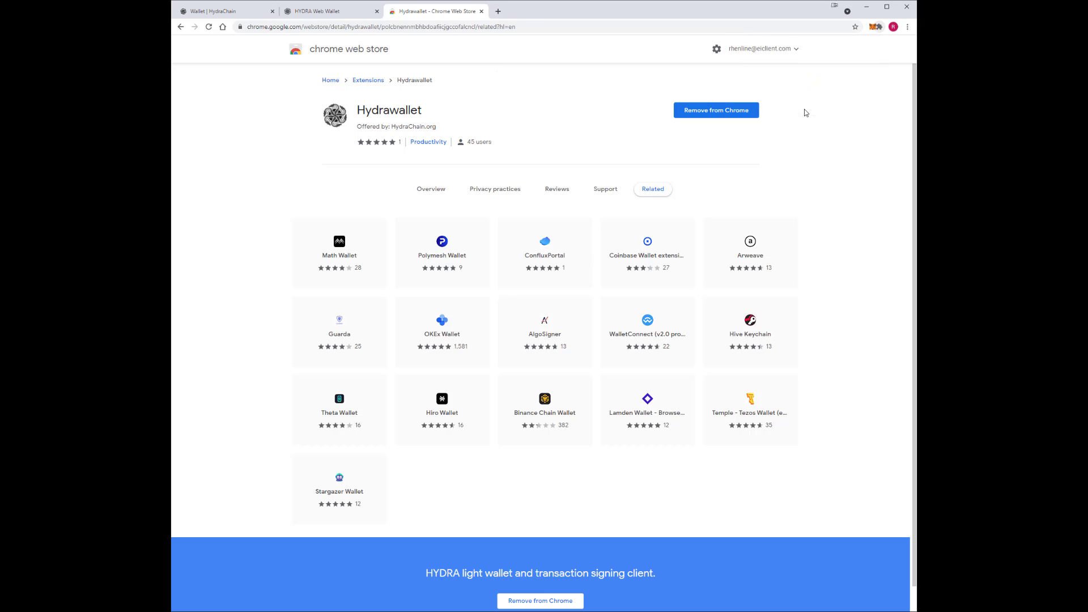
pyautogui.click(879, 29)
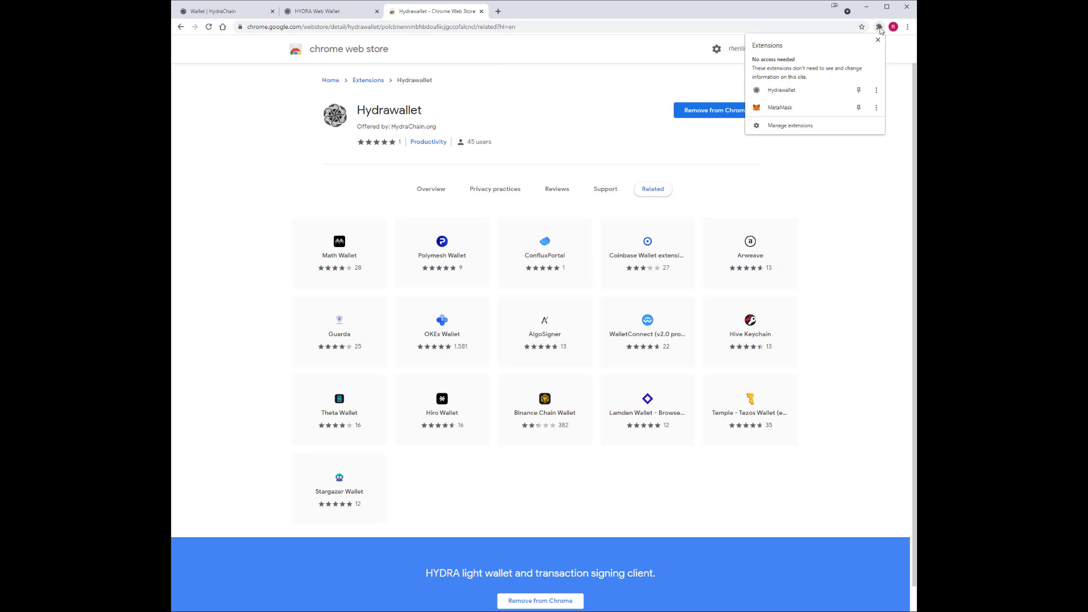
pyautogui.click(778, 94)
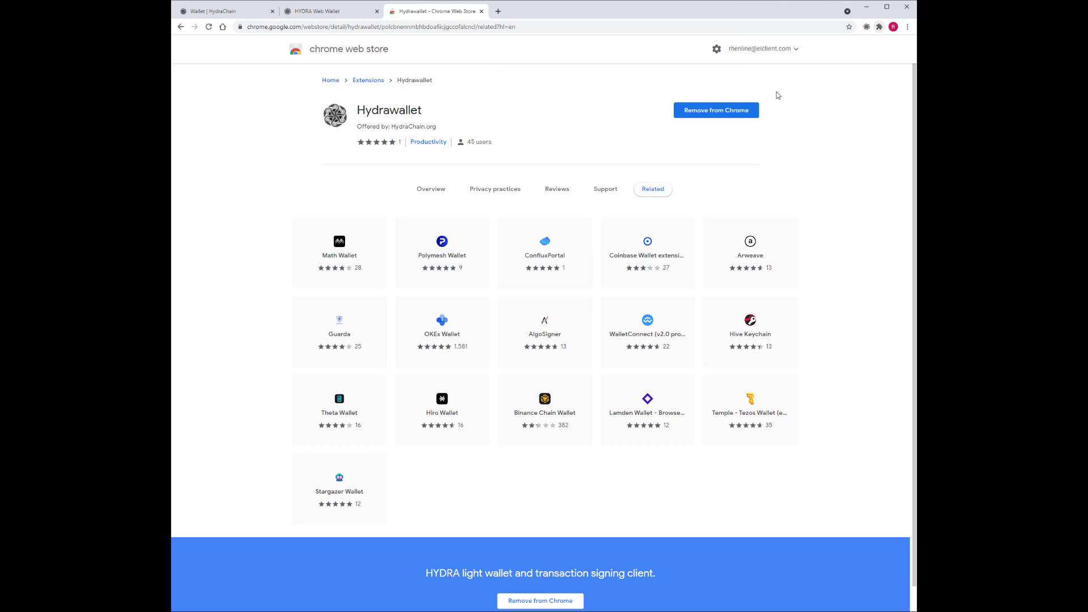
pyautogui.click(866, 28)
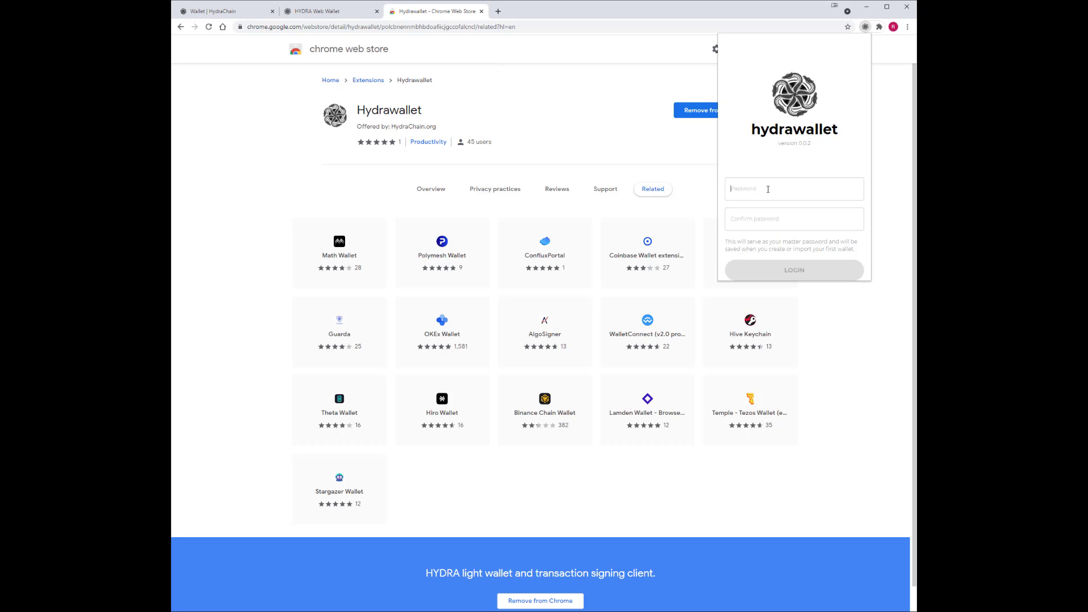
# Enter and confirm a new master password, log in, and bring up the network list.
pyautogui.write('•')
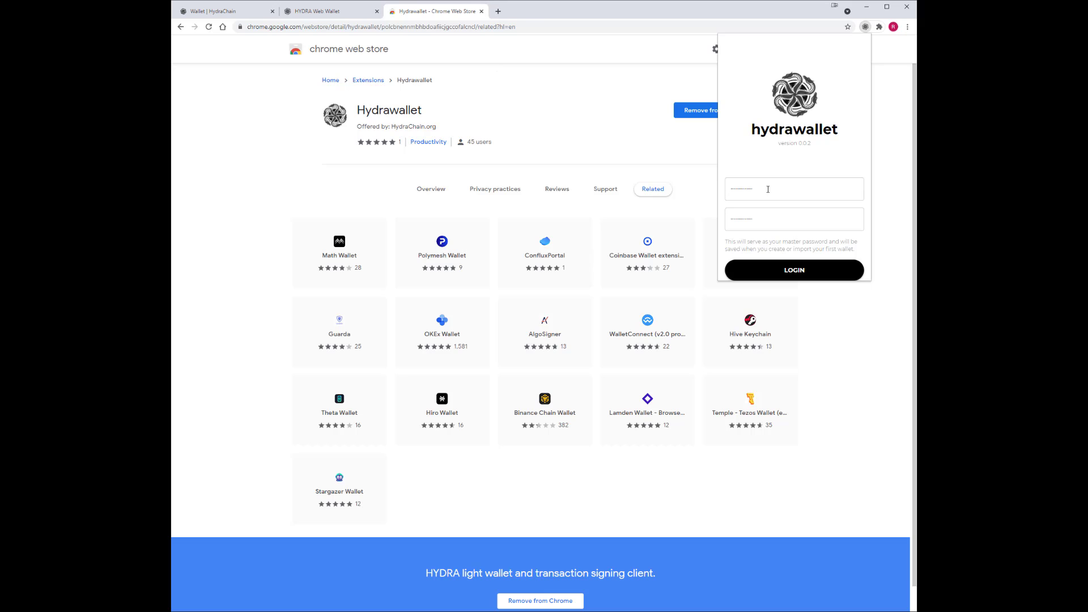
pyautogui.click(796, 270)
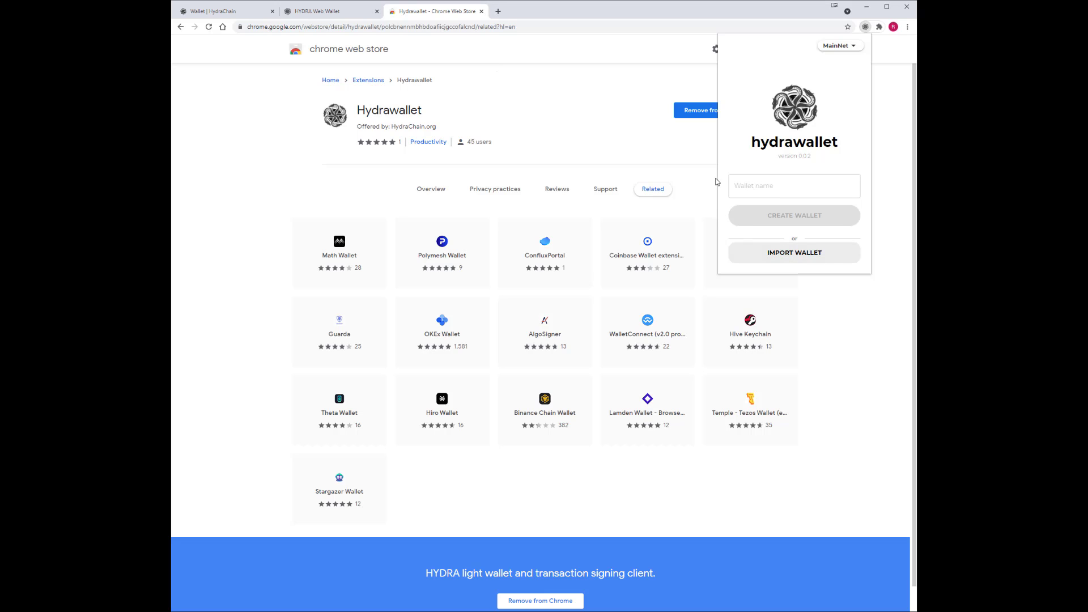
pyautogui.click(852, 47)
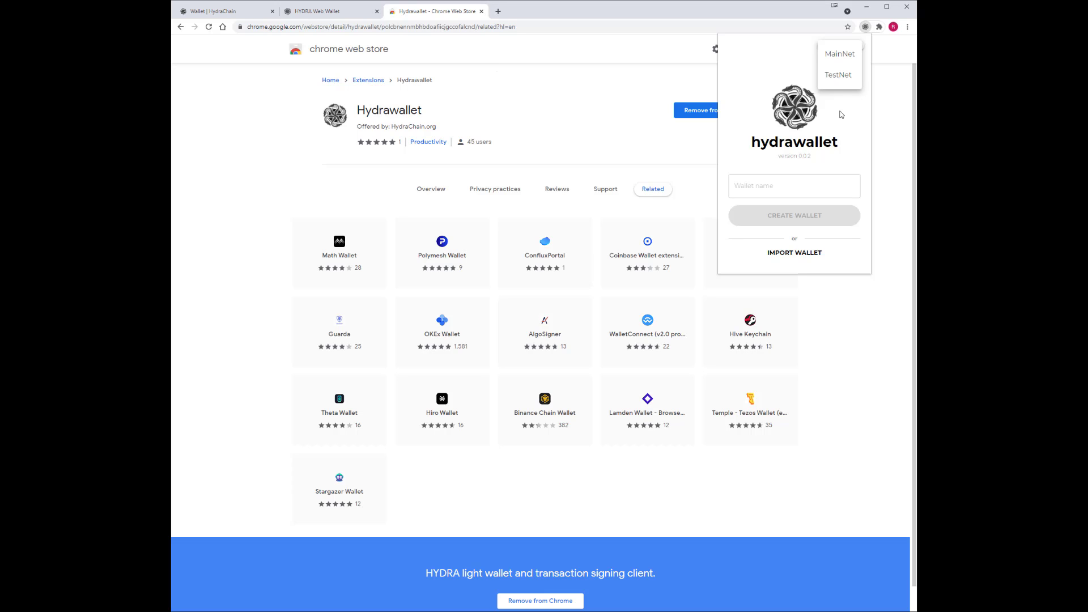
# Switch Hydrawallet to TestNet and create a wallet named 'Test'.
pyautogui.click(843, 80)
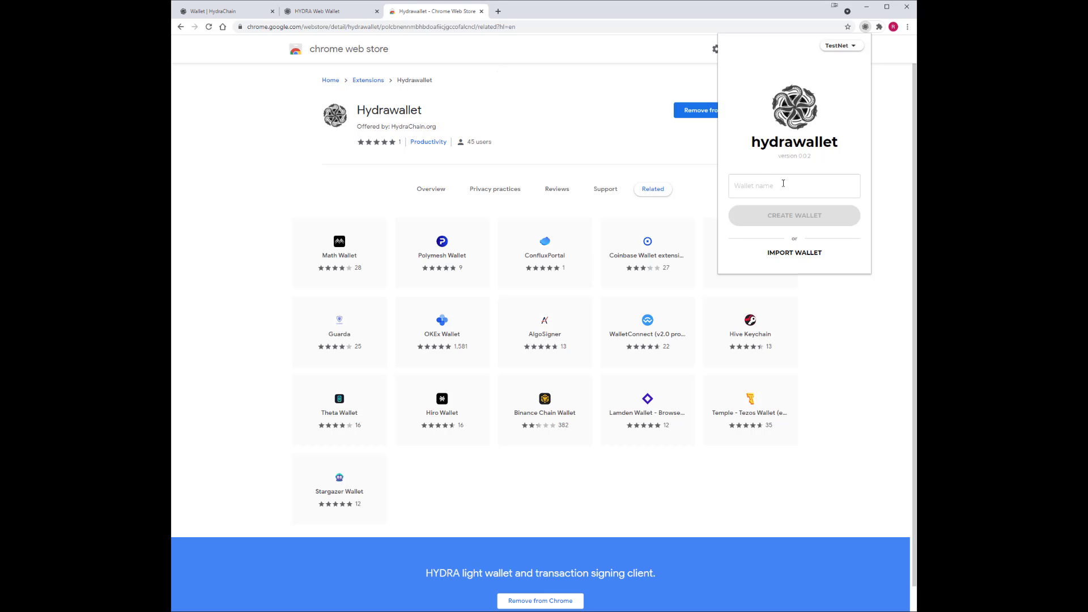
pyautogui.write('Test')
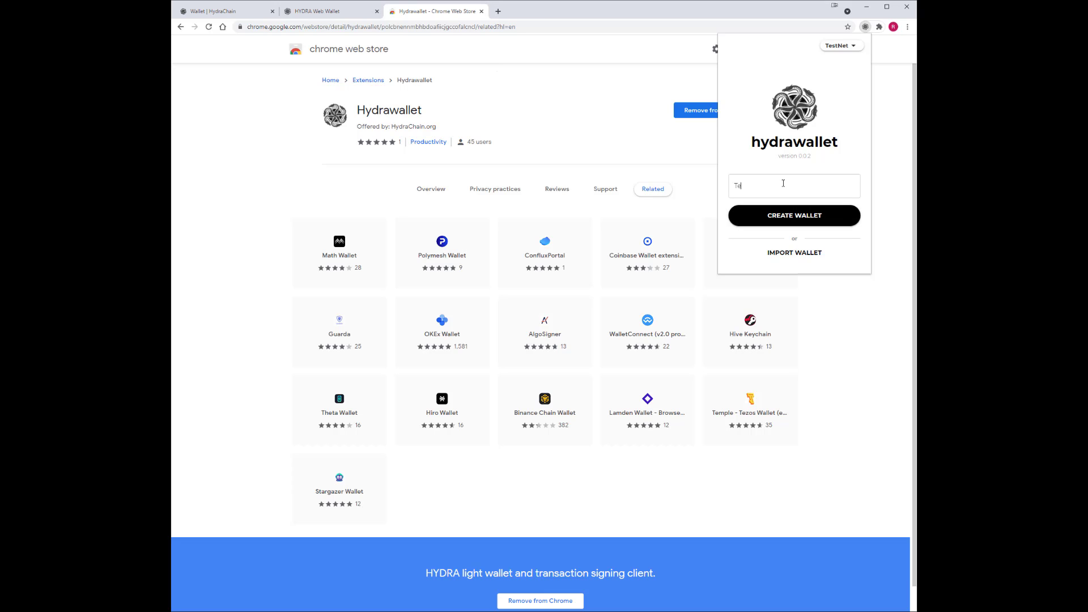
pyautogui.click(795, 221)
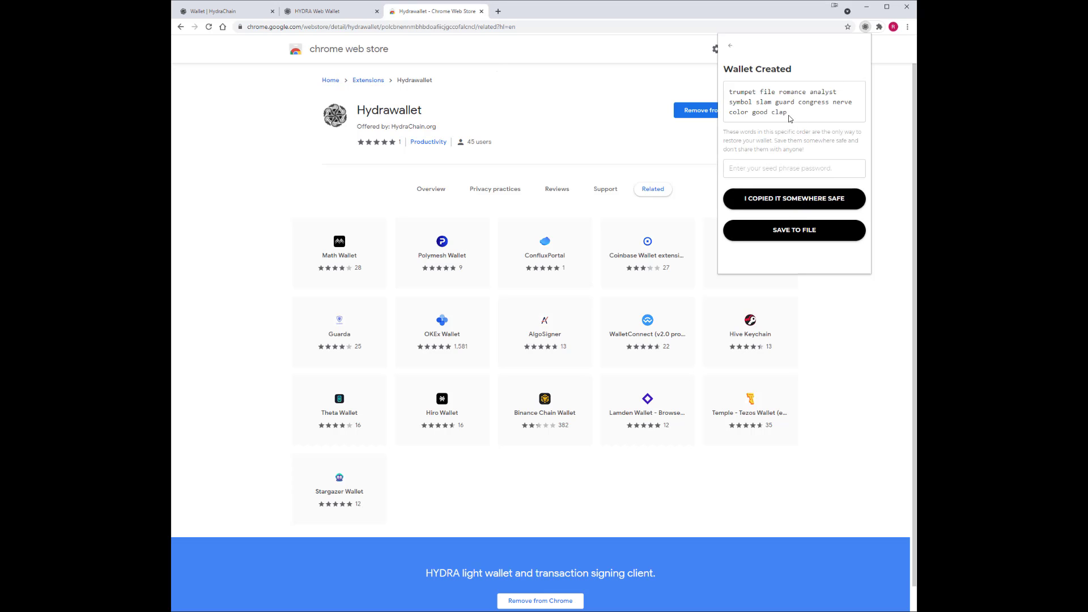
# Copy the 12-word seed phrase, paste it as the seed phrase password, and confirm it's saved.
pyautogui.moveTo(789, 117); pyautogui.dragTo(723, 97)
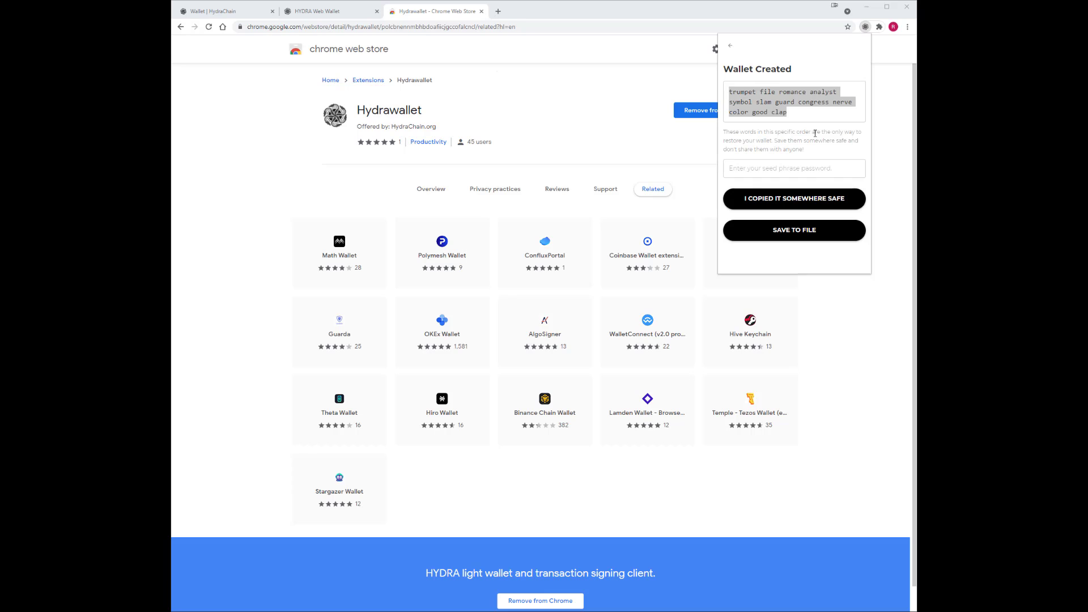
pyautogui.click(765, 170)
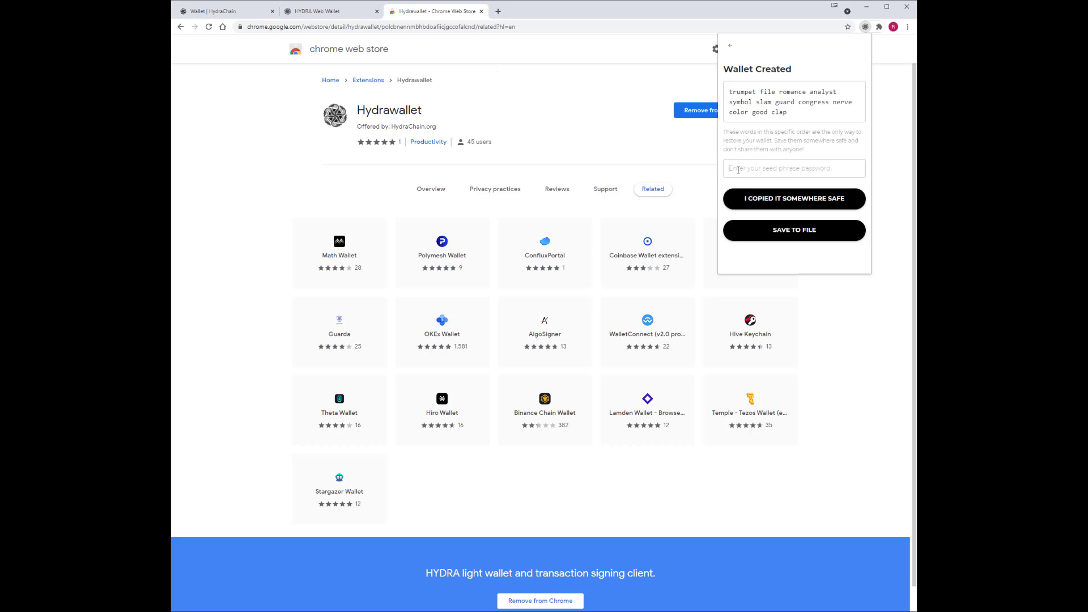
pyautogui.hotkey('ctrl', 'v')
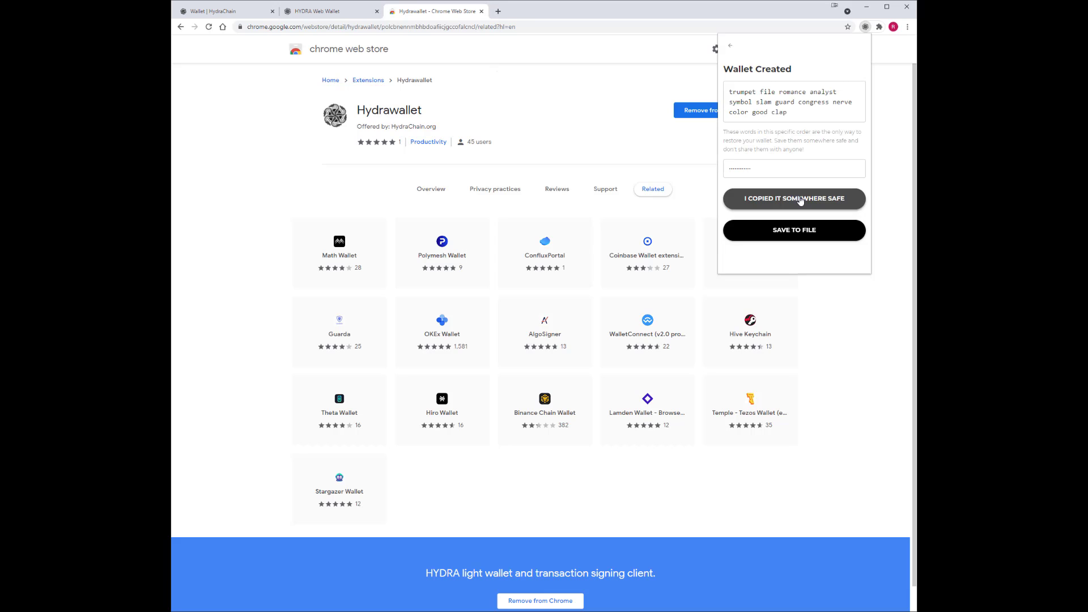
pyautogui.click(800, 199)
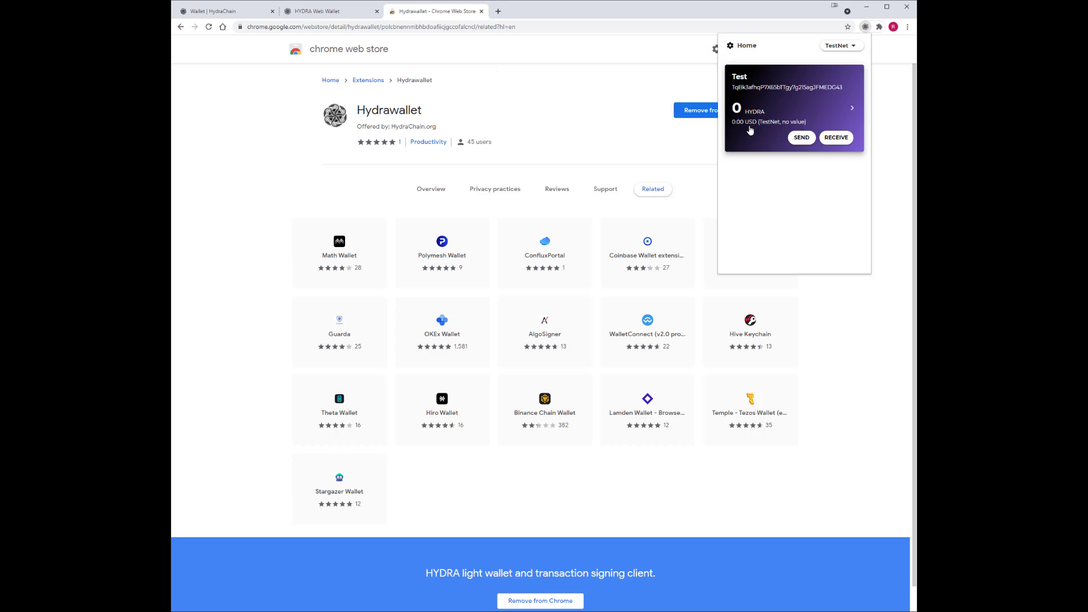
# View the Test account's details and tokens, then return to the 0 HYDRA home view.
pyautogui.click(850, 110)
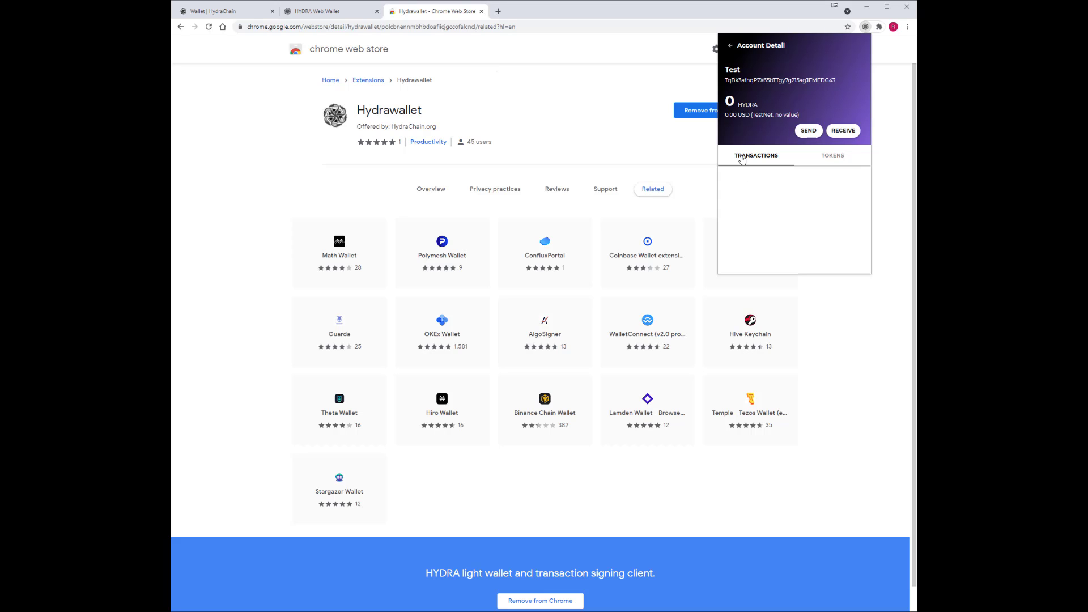
pyautogui.click(835, 158)
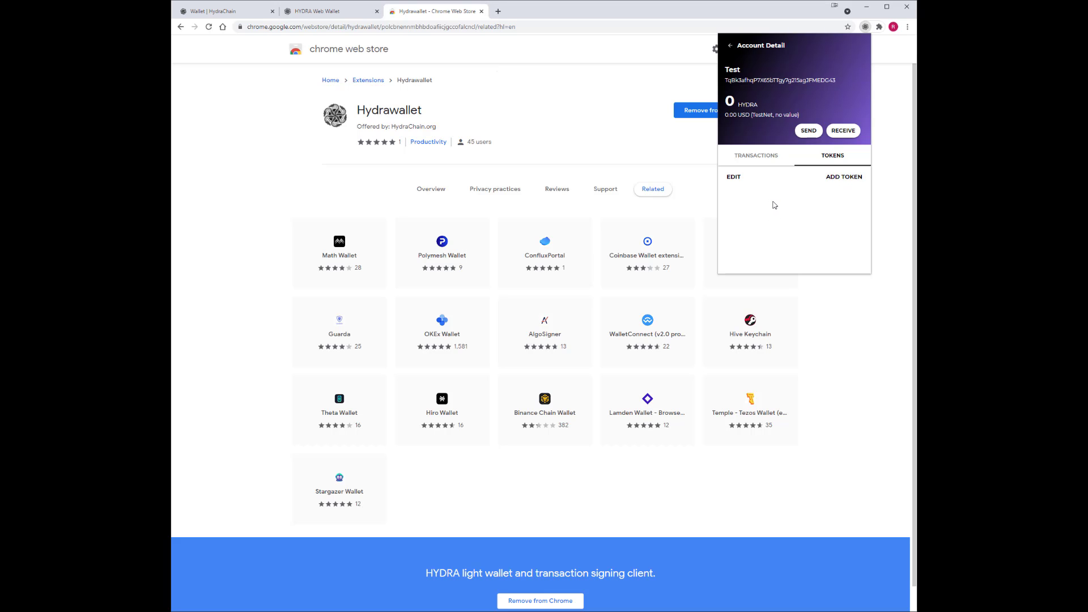
pyautogui.click(729, 46)
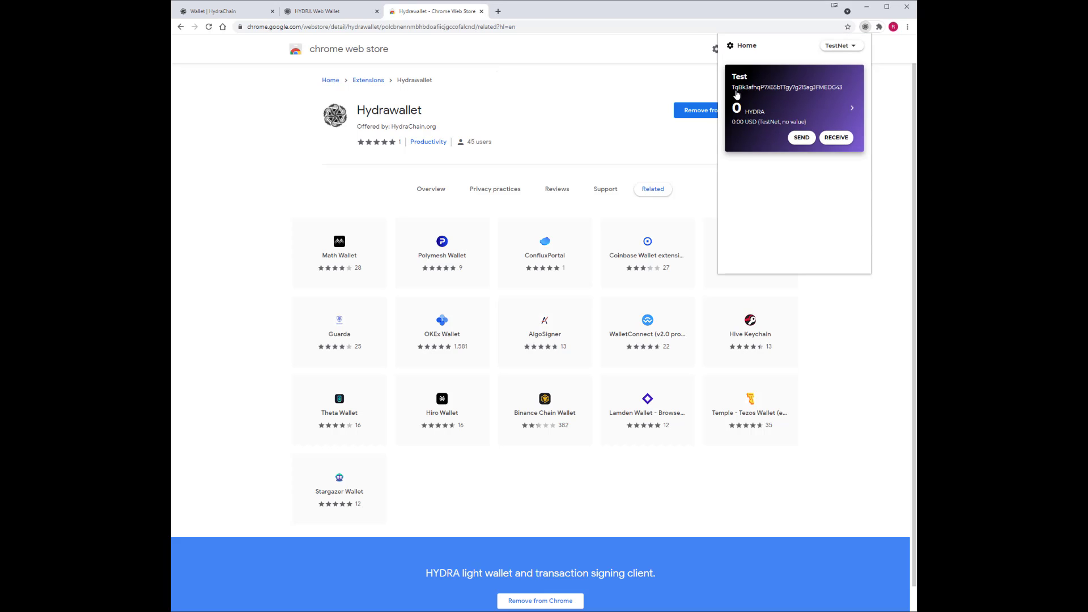
pyautogui.click(760, 91)
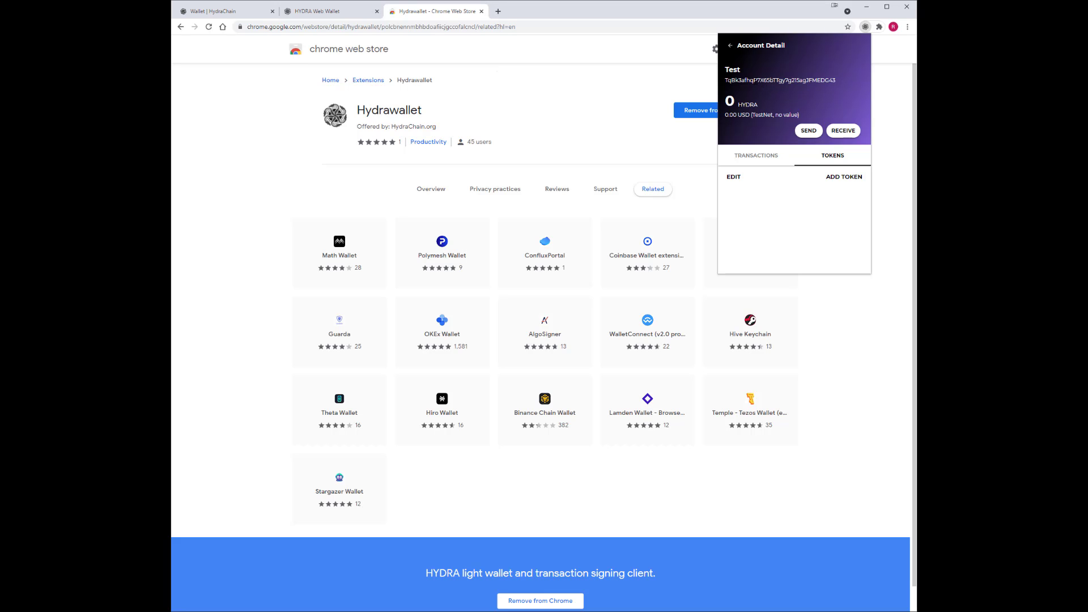
pyautogui.click(730, 46)
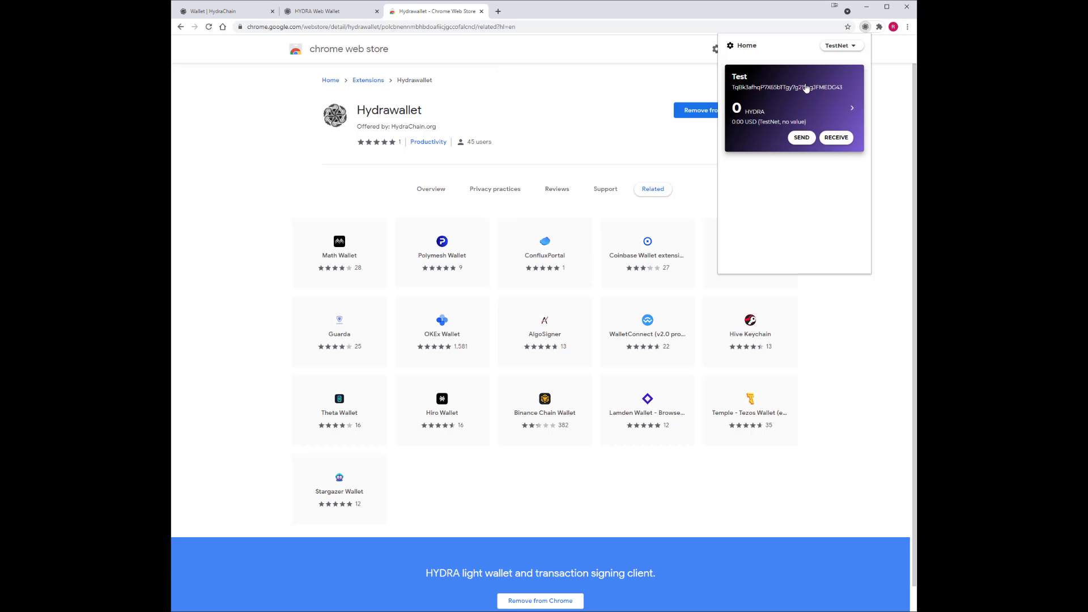
# Peek at Settings, then toggle the network to MainNet and back to TestNet.
pyautogui.click(729, 49)
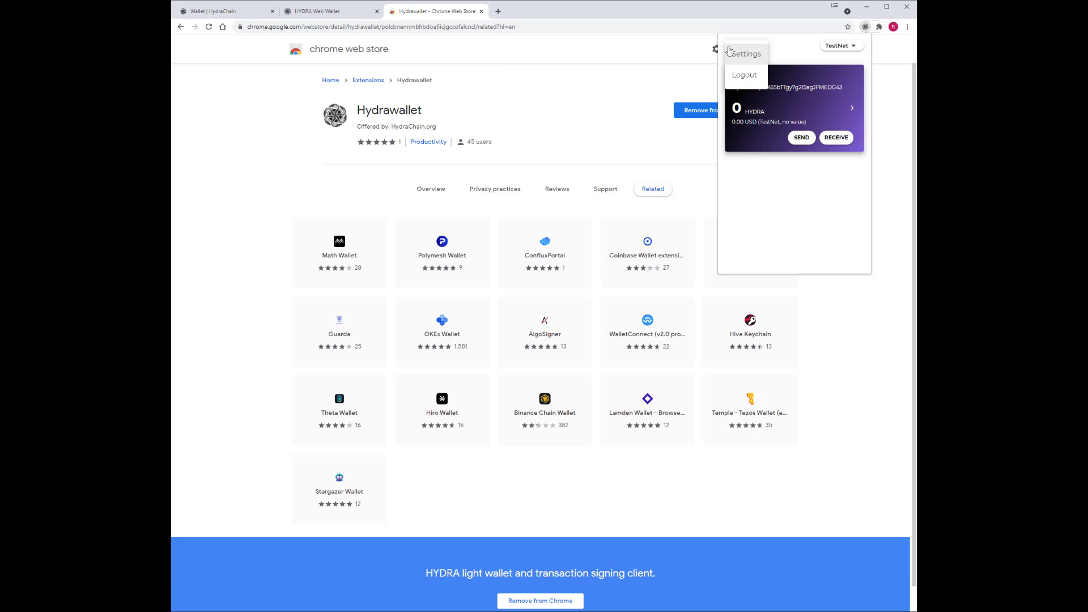
pyautogui.click(750, 61)
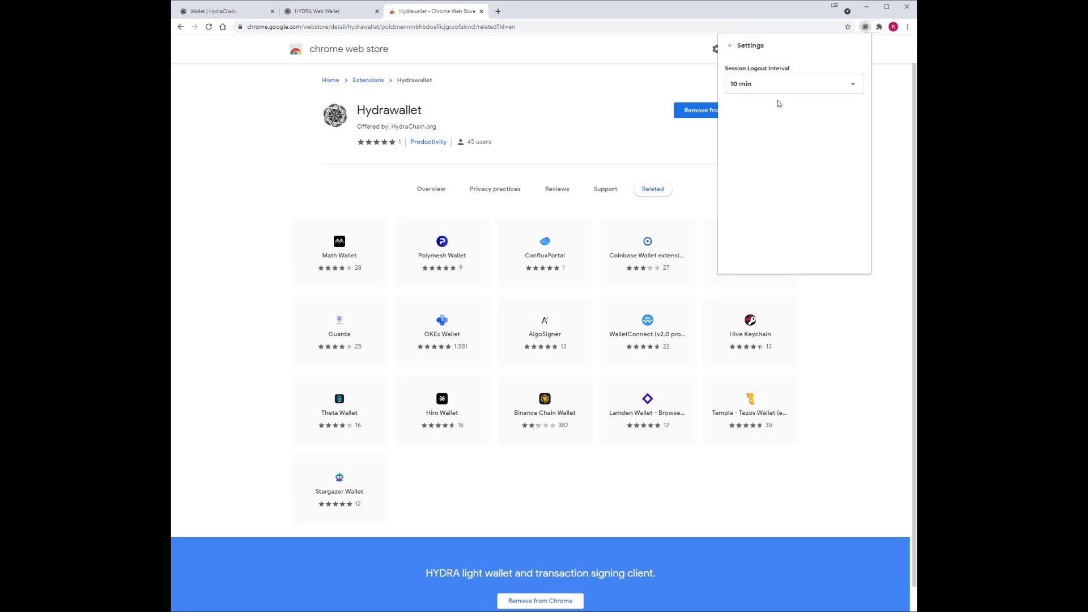
pyautogui.click(730, 46)
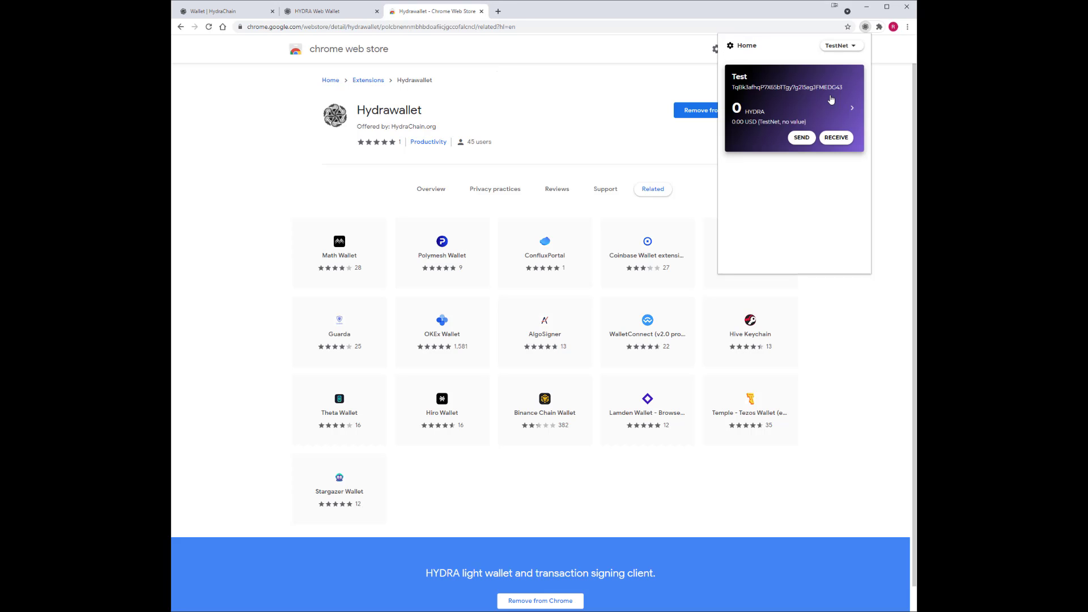
pyautogui.click(851, 45)
pyautogui.click(844, 56)
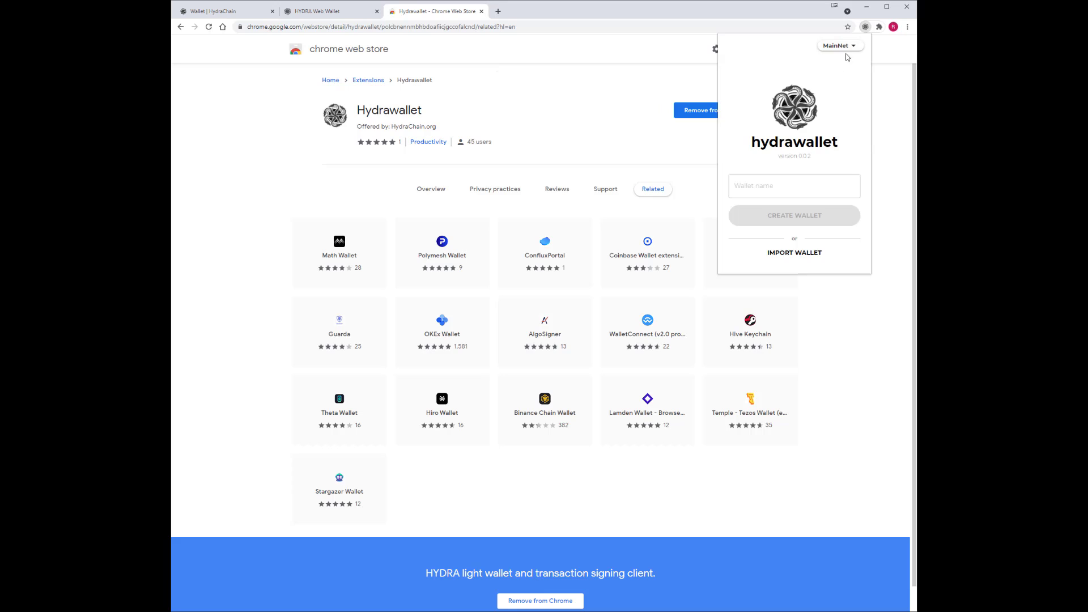
pyautogui.click(843, 45)
pyautogui.click(839, 77)
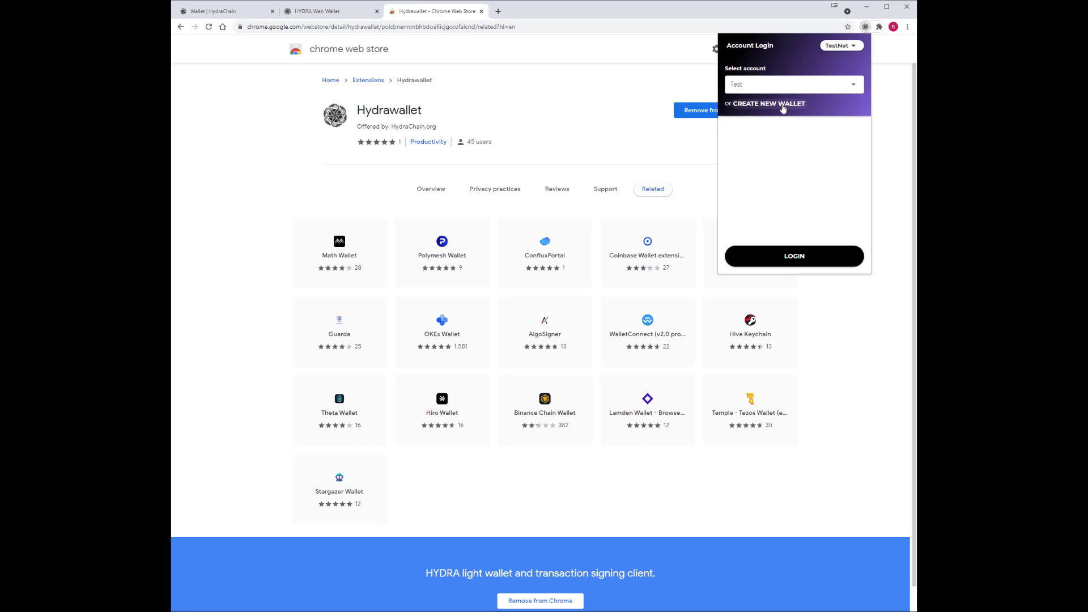
# Log back into the Test account.
pyautogui.click(858, 86)
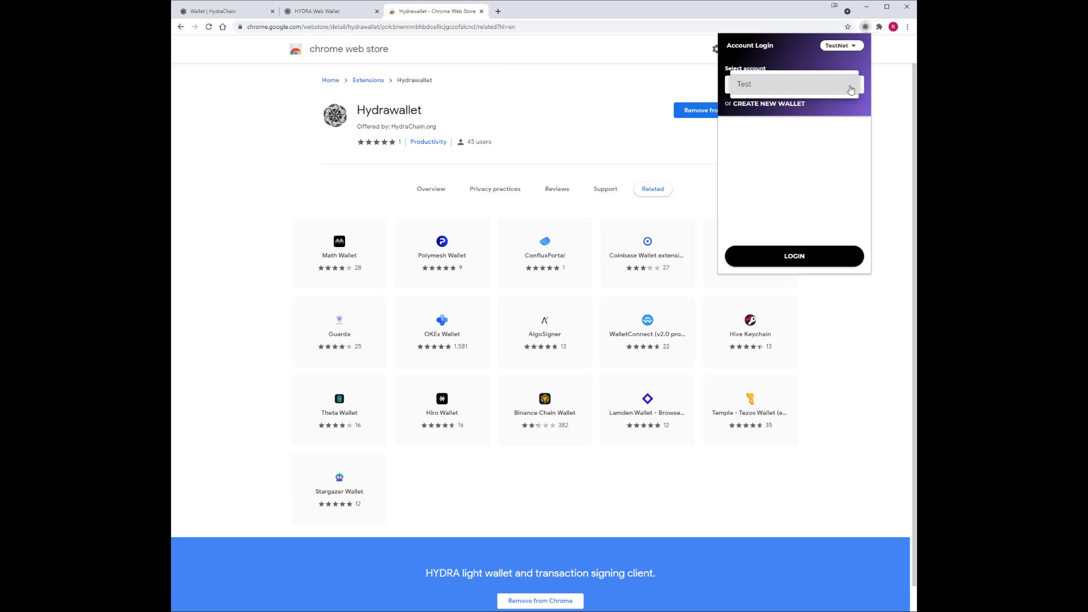
pyautogui.click(819, 115)
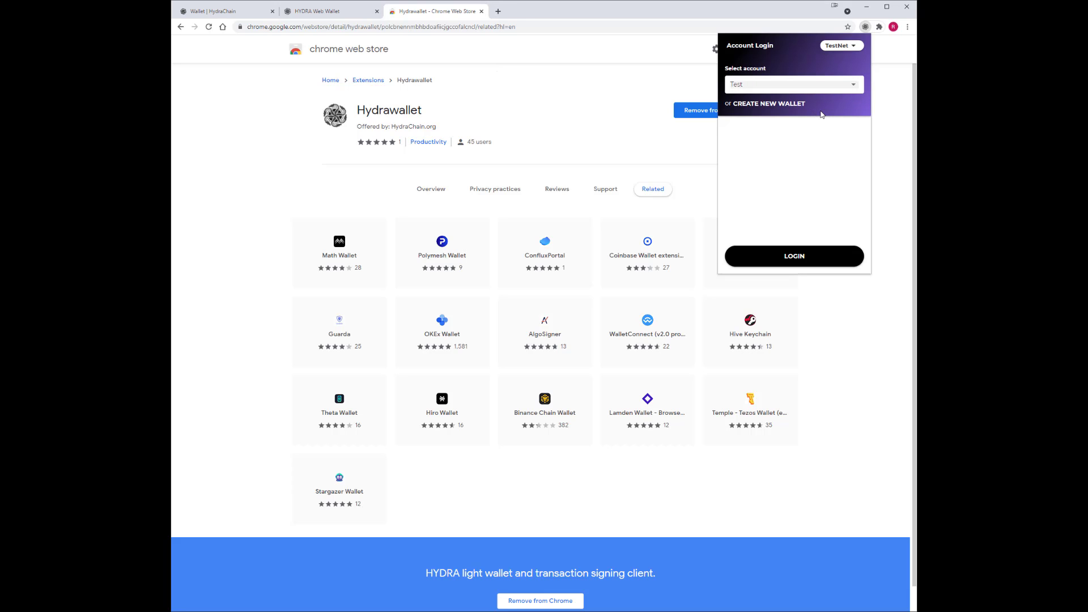
pyautogui.click(805, 256)
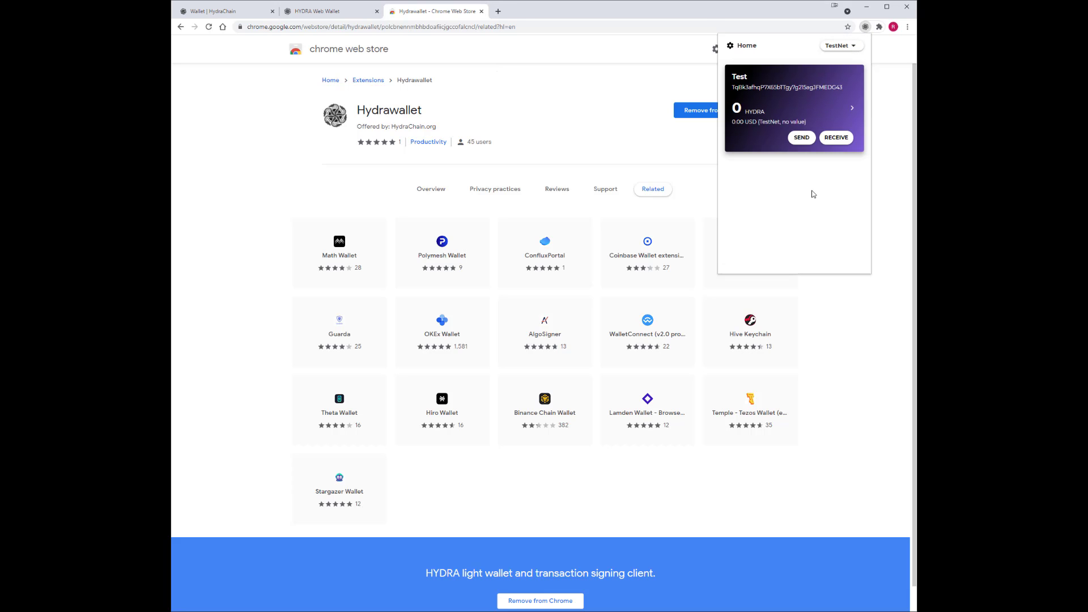
# In wallet Settings, check the session logout interval and keep it at 10 min.
pyautogui.click(730, 47)
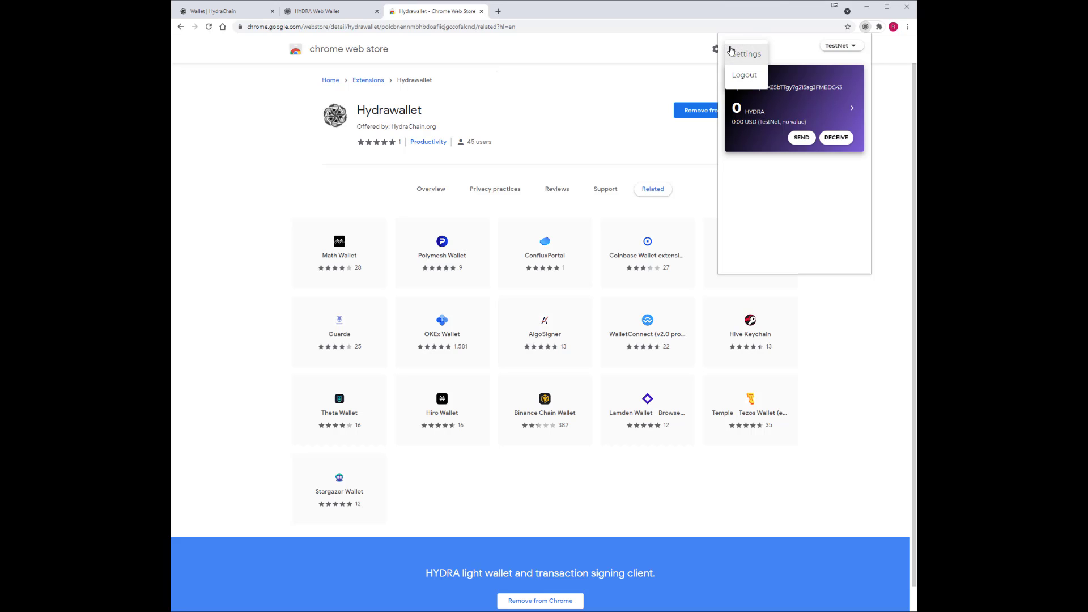
pyautogui.click(744, 58)
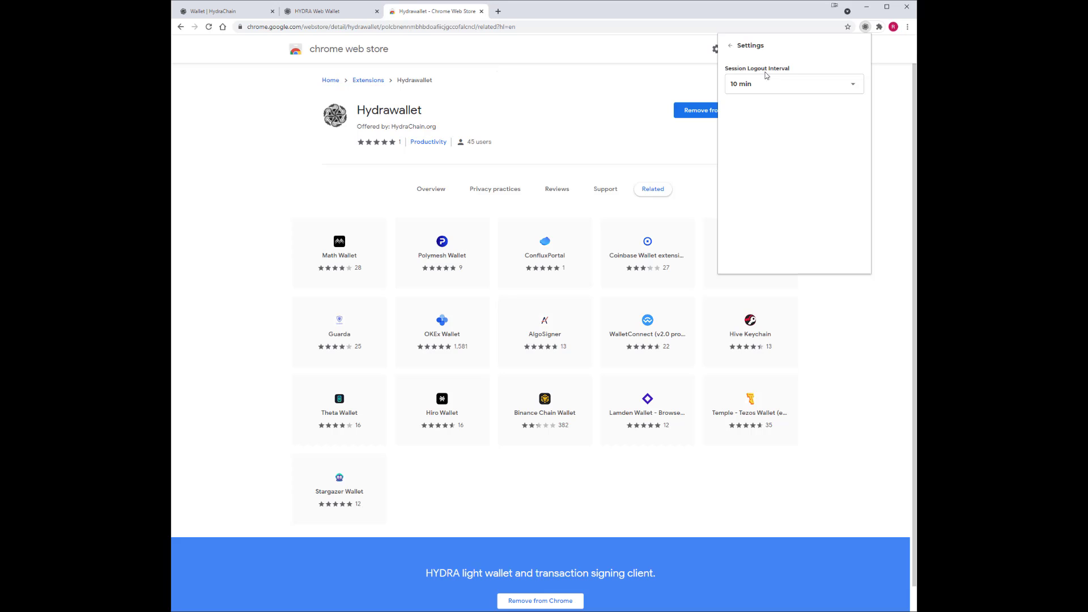
pyautogui.click(851, 85)
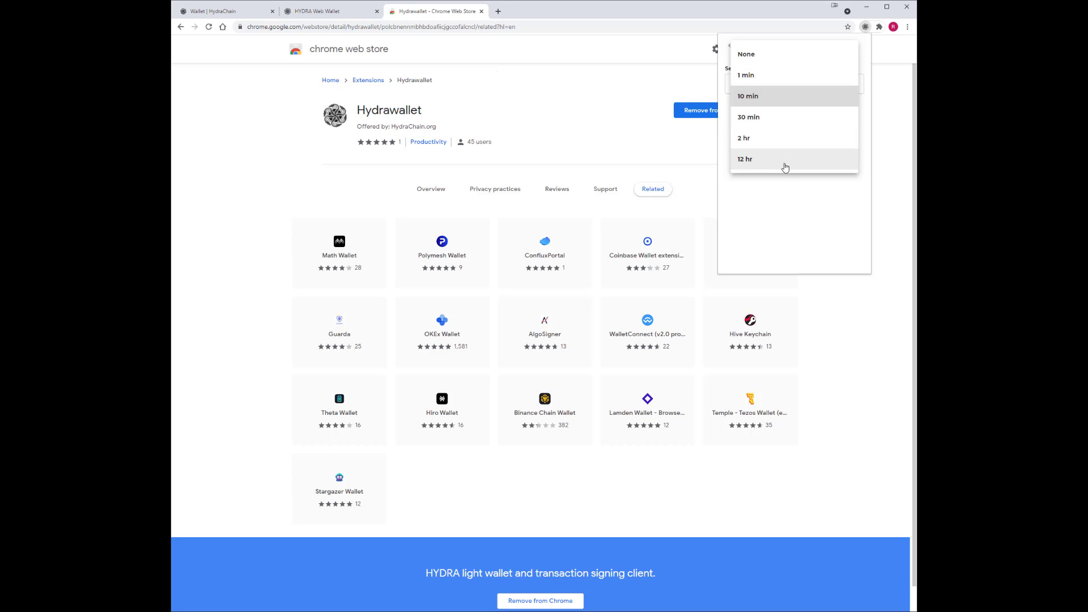
pyautogui.click(789, 205)
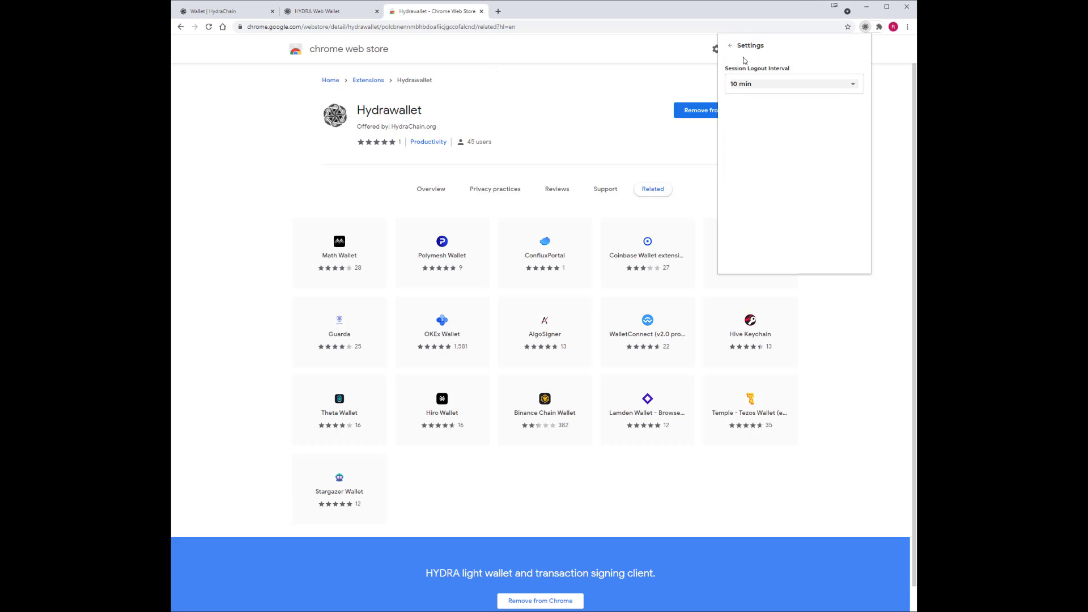
# Leave Settings, toggle the network to MainNet and back to TestNet, and log into Test.
pyautogui.click(730, 46)
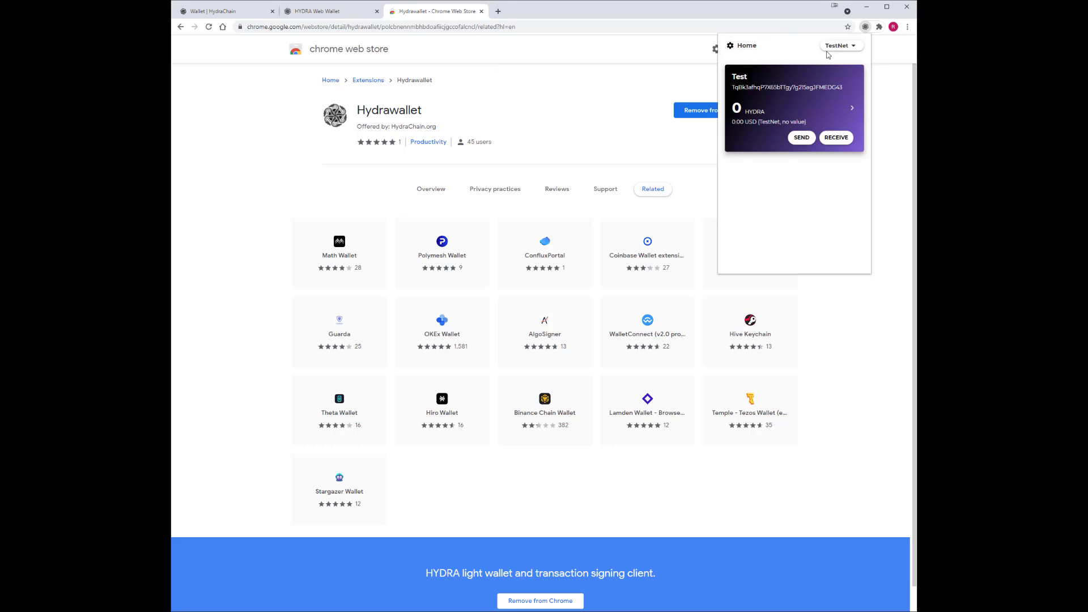
pyautogui.click(846, 46)
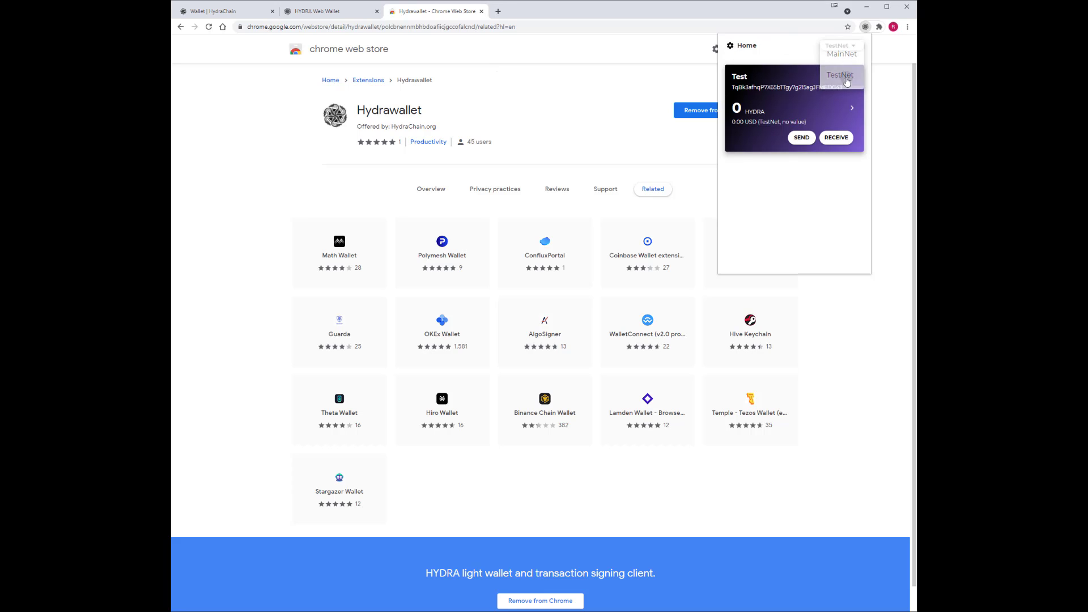
pyautogui.click(842, 75)
pyautogui.click(842, 60)
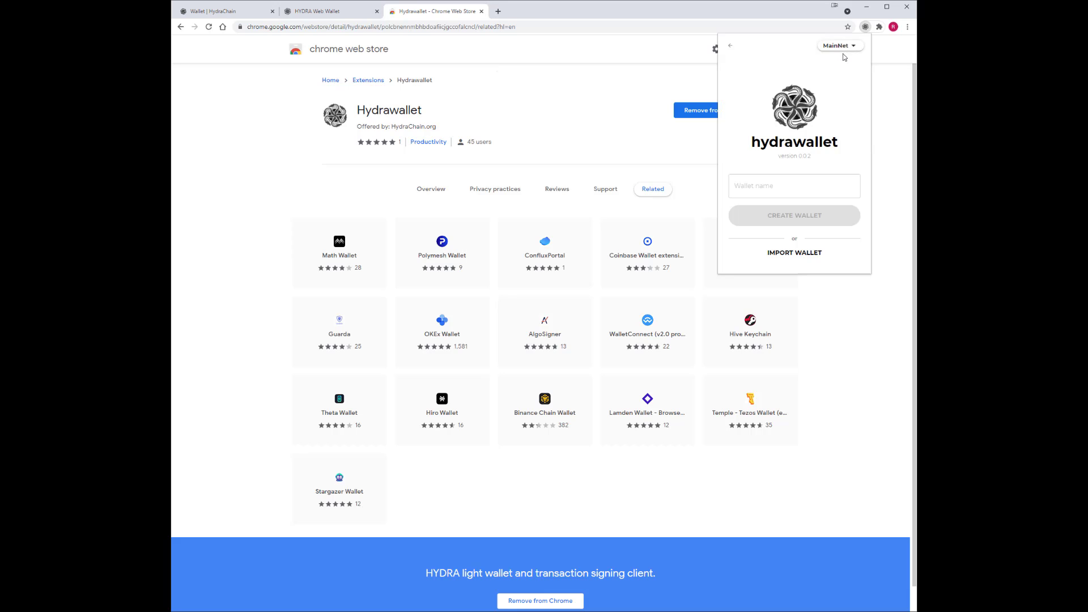
pyautogui.click(844, 49)
pyautogui.click(843, 77)
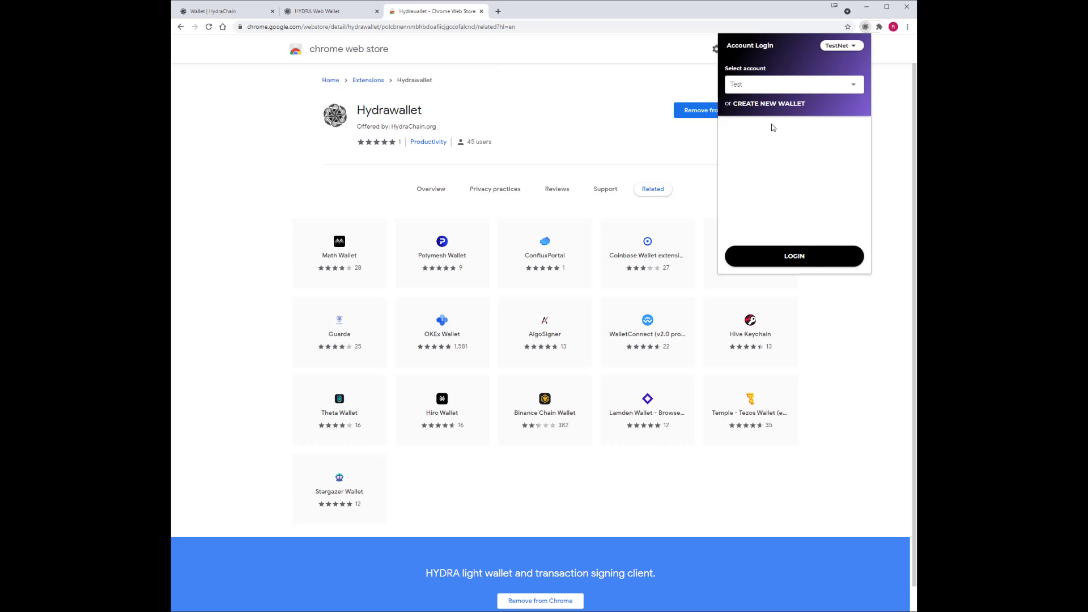
pyautogui.click(797, 258)
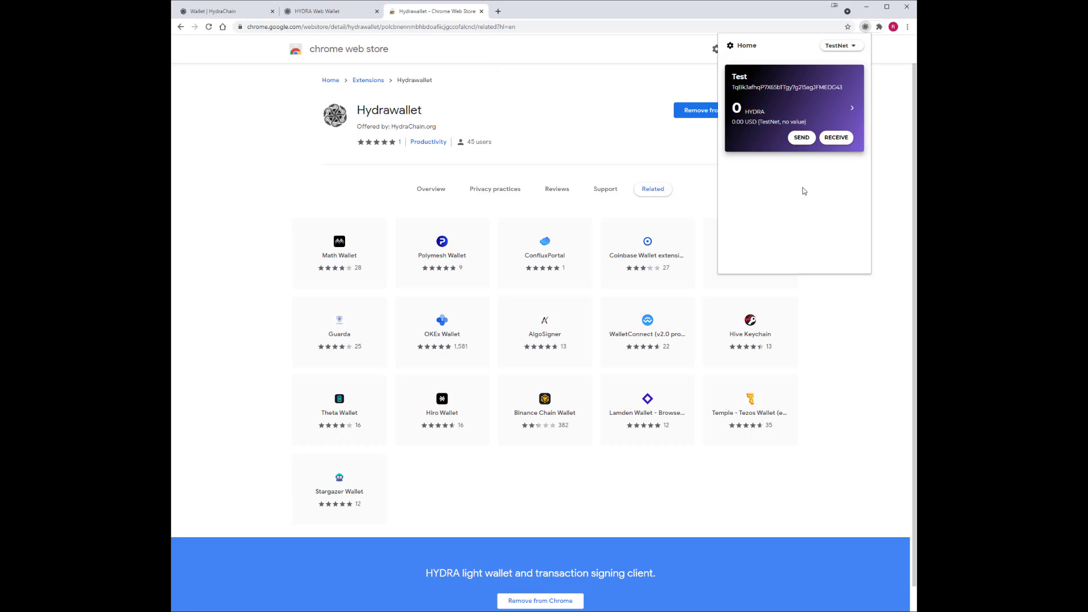
# Glance at the Send form, then show the account's receiving address and QR code.
pyautogui.click(801, 137)
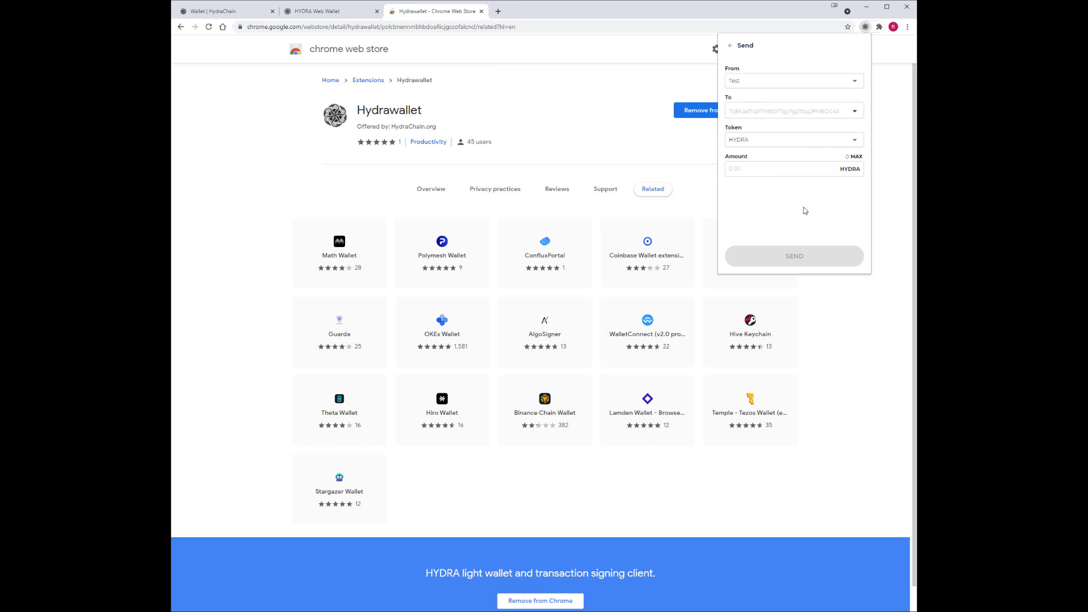
pyautogui.click(729, 46)
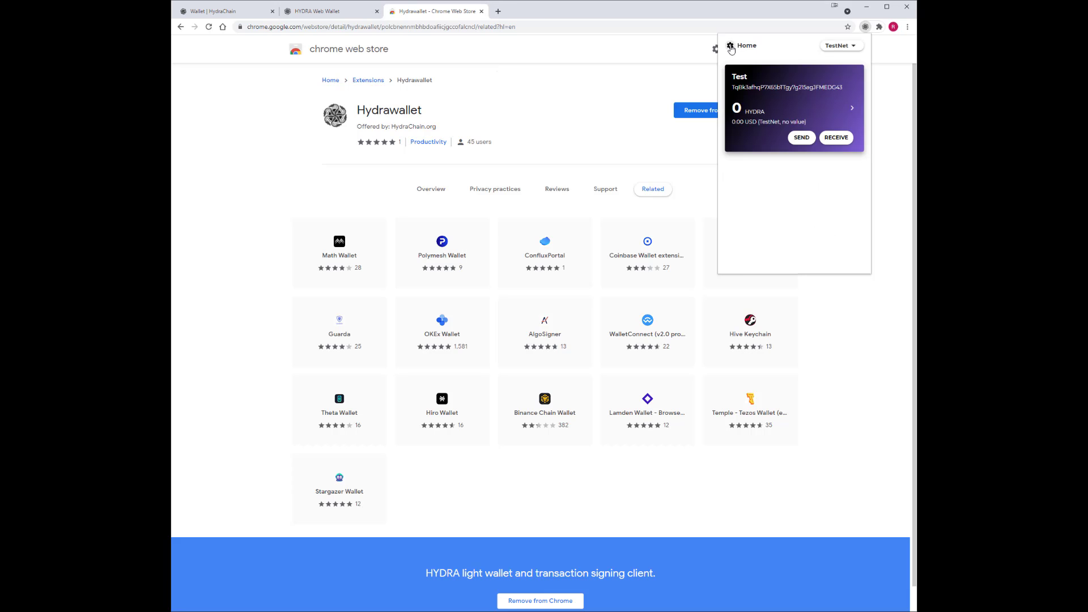
pyautogui.click(836, 137)
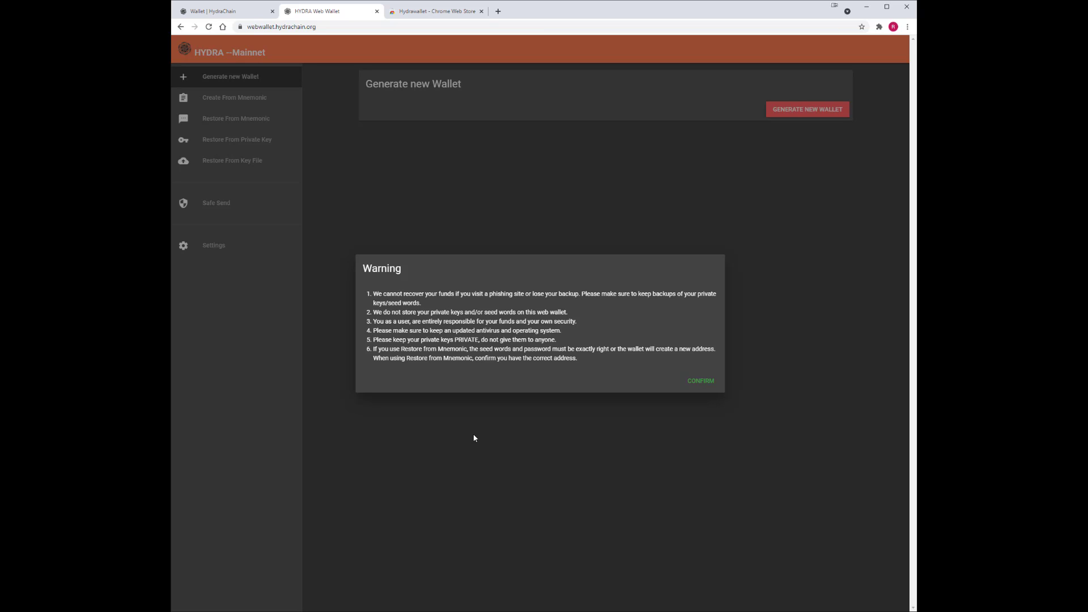
# Accept the web wallet's safety warning, try Generate New Wallet, and dismiss the password prompt.
pyautogui.click(701, 382)
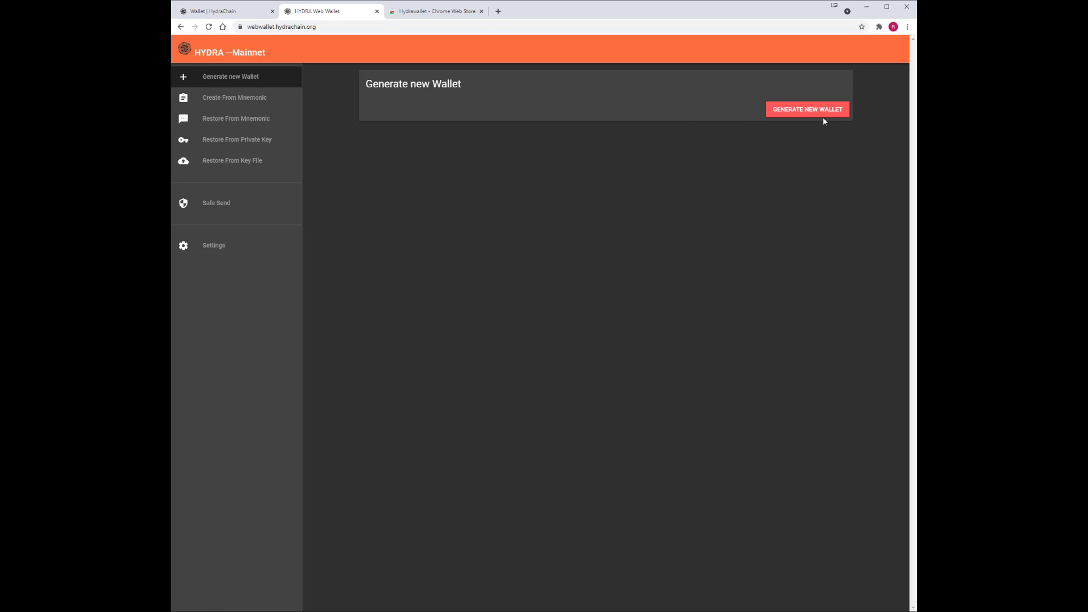
pyautogui.click(808, 113)
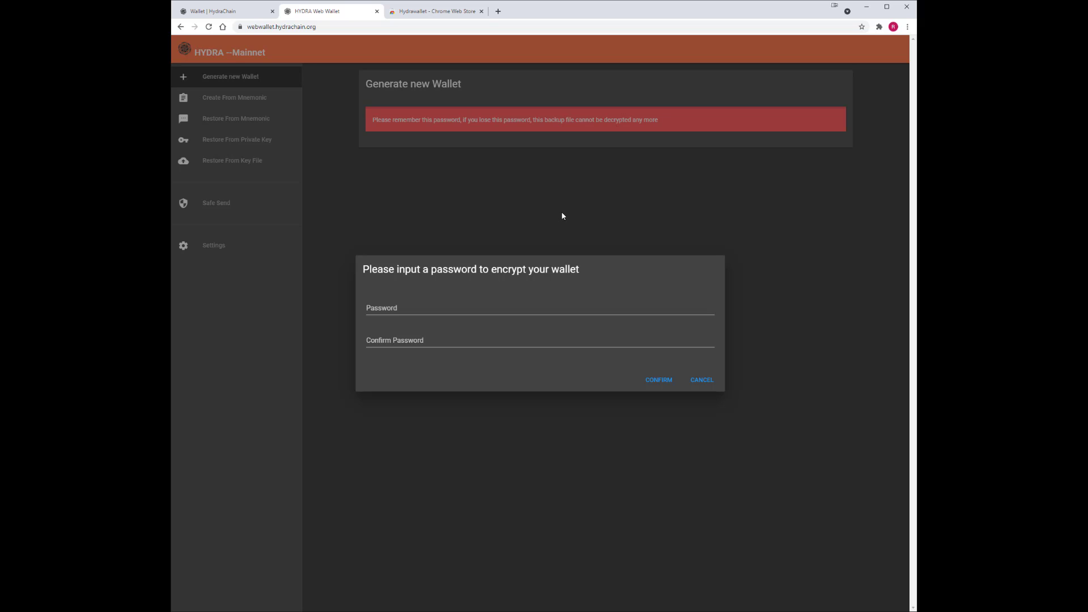
pyautogui.click(700, 379)
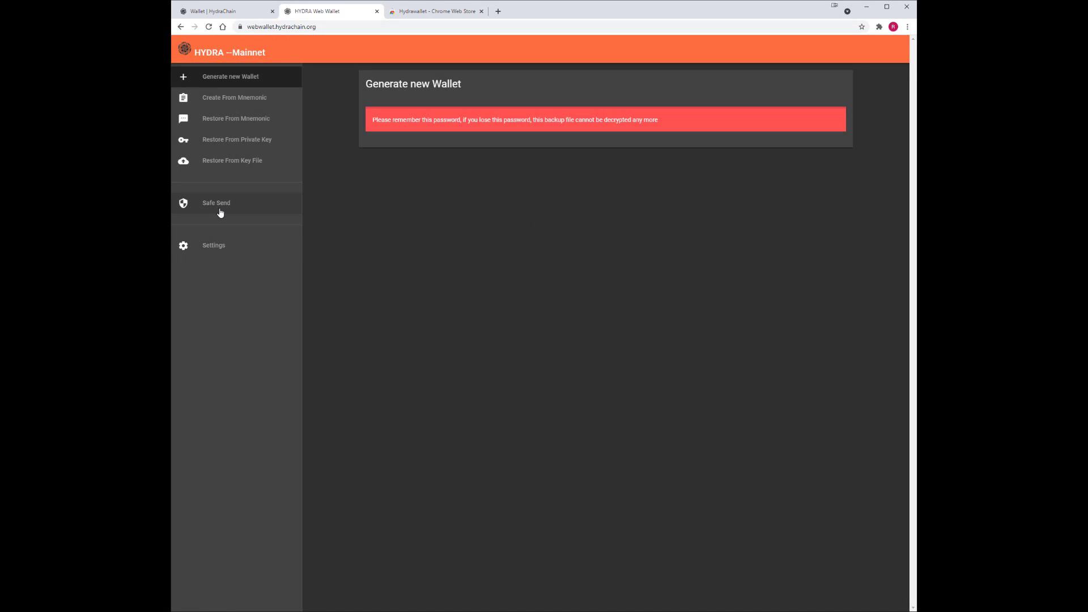
# Switch the HYDRA Web Wallet network to Testnet in Settings.
pyautogui.click(216, 248)
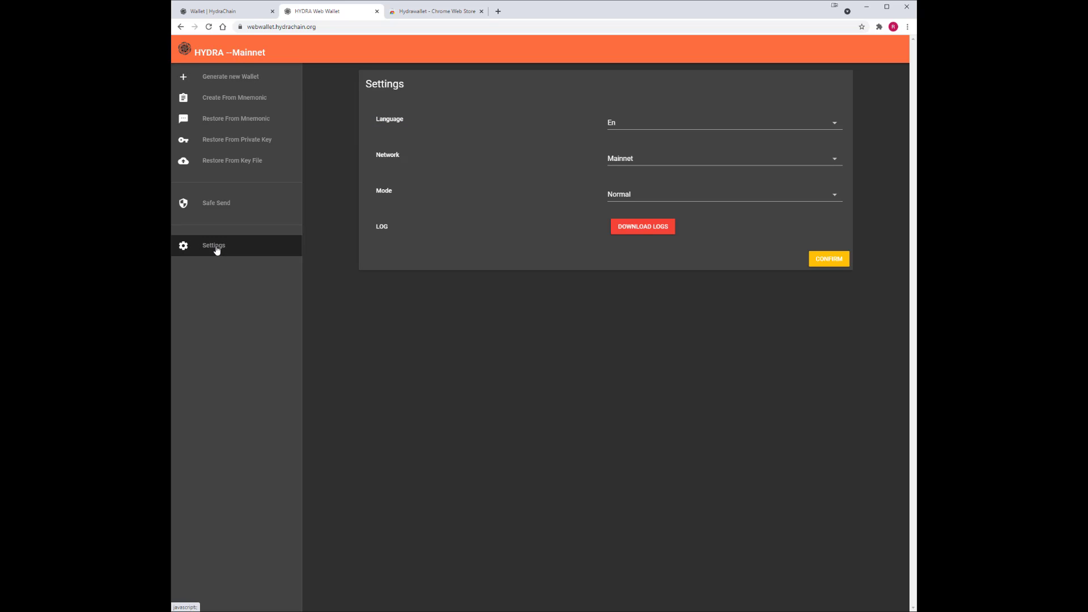
pyautogui.click(837, 163)
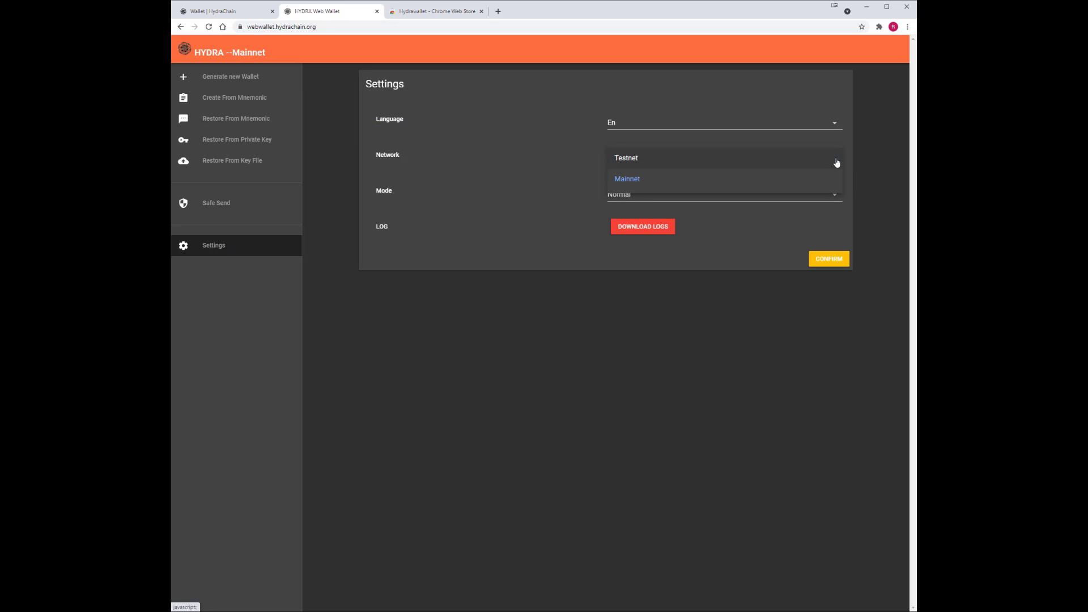
pyautogui.click(628, 163)
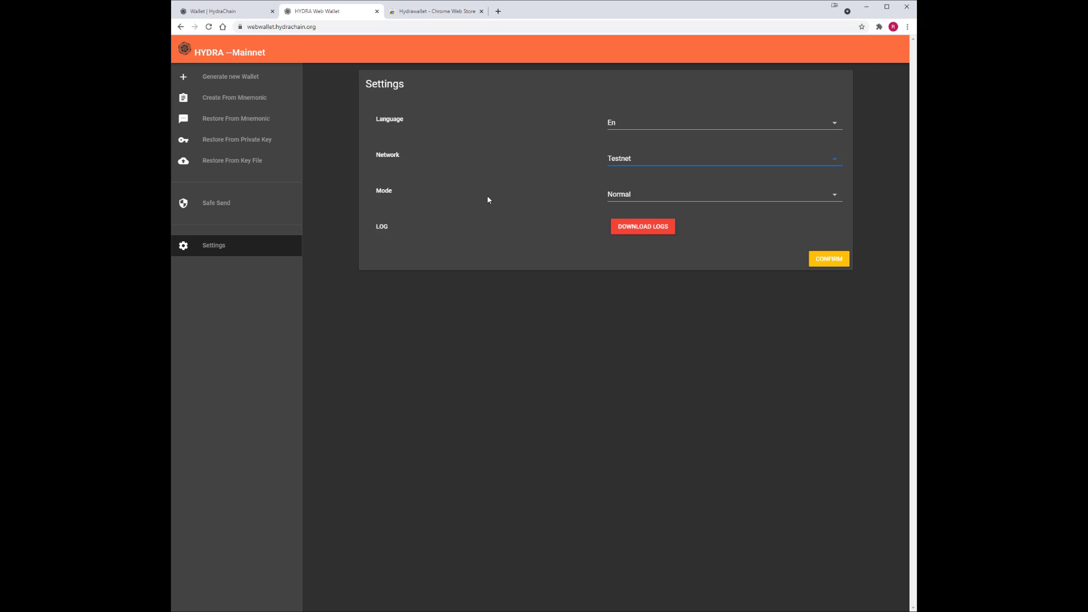
pyautogui.click(826, 261)
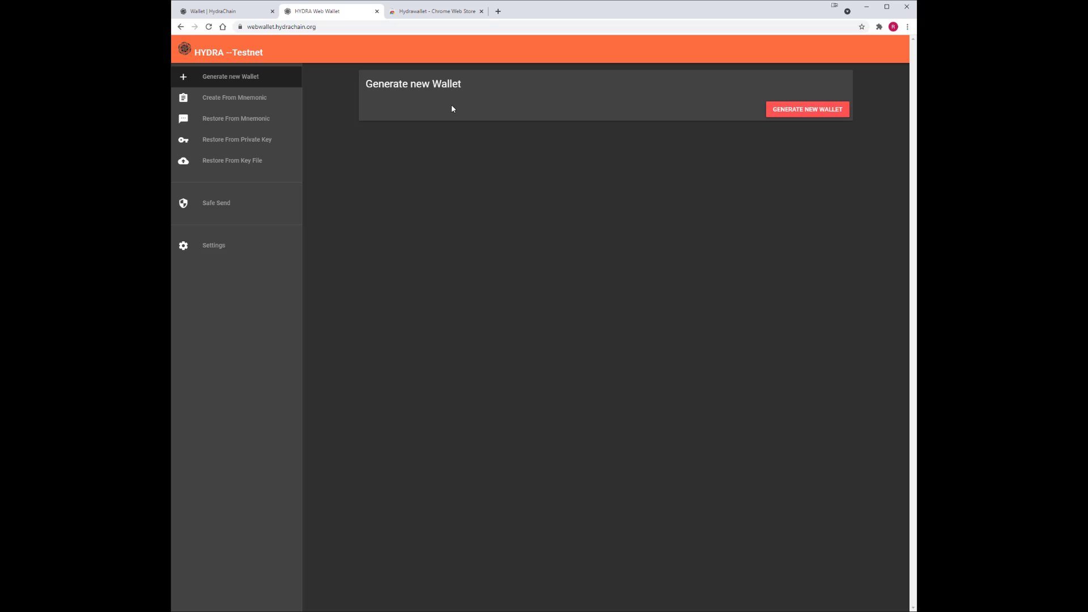
# Generate a password-encrypted new wallet, download its backup key file, and reveal its private key.
pyautogui.click(807, 111)
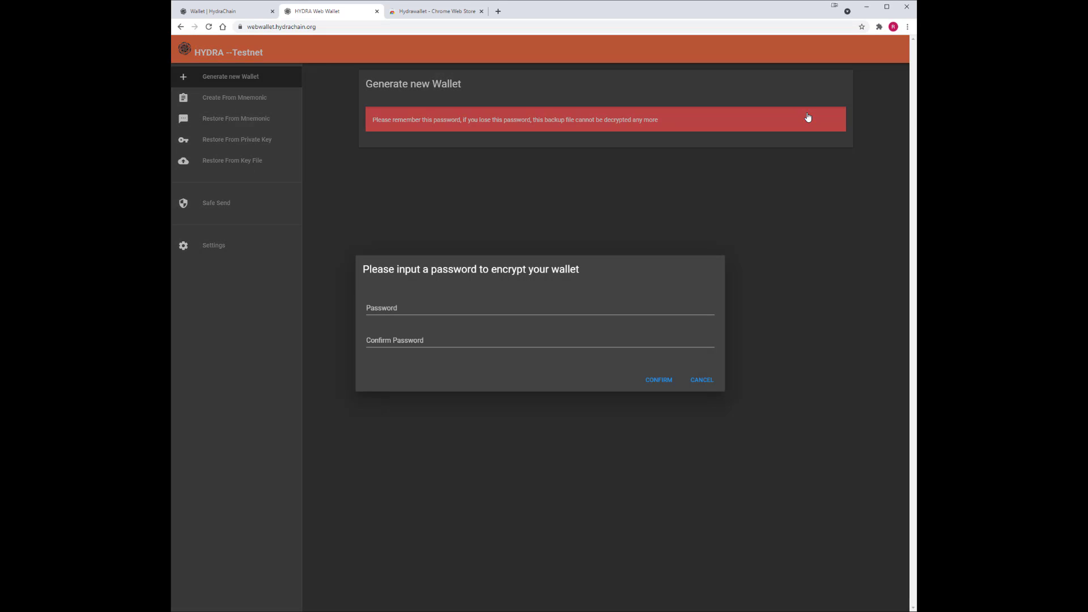
pyautogui.click(429, 304)
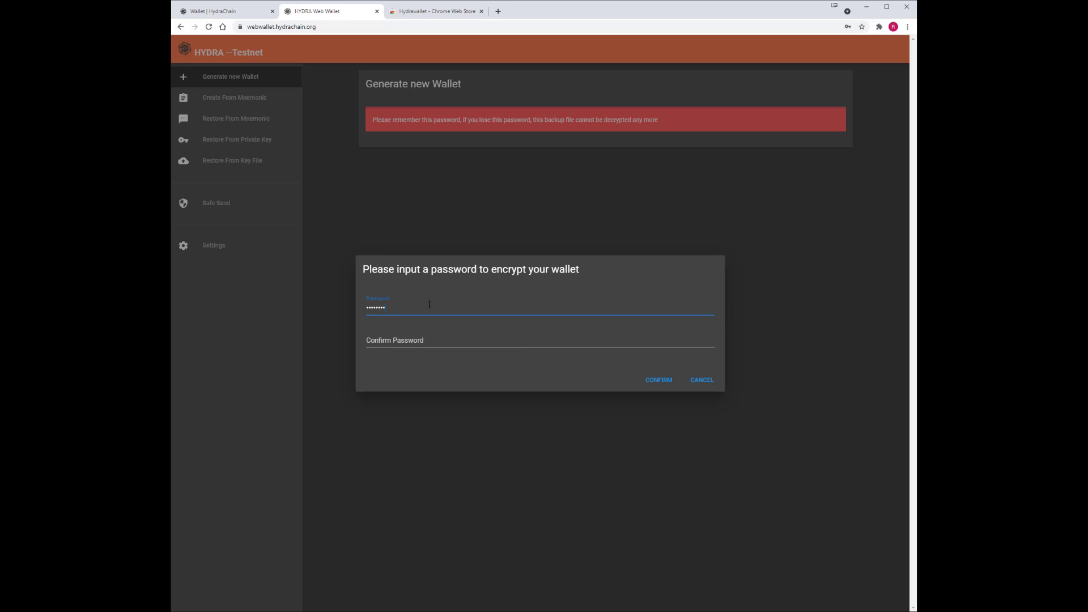
pyautogui.press('Tab')
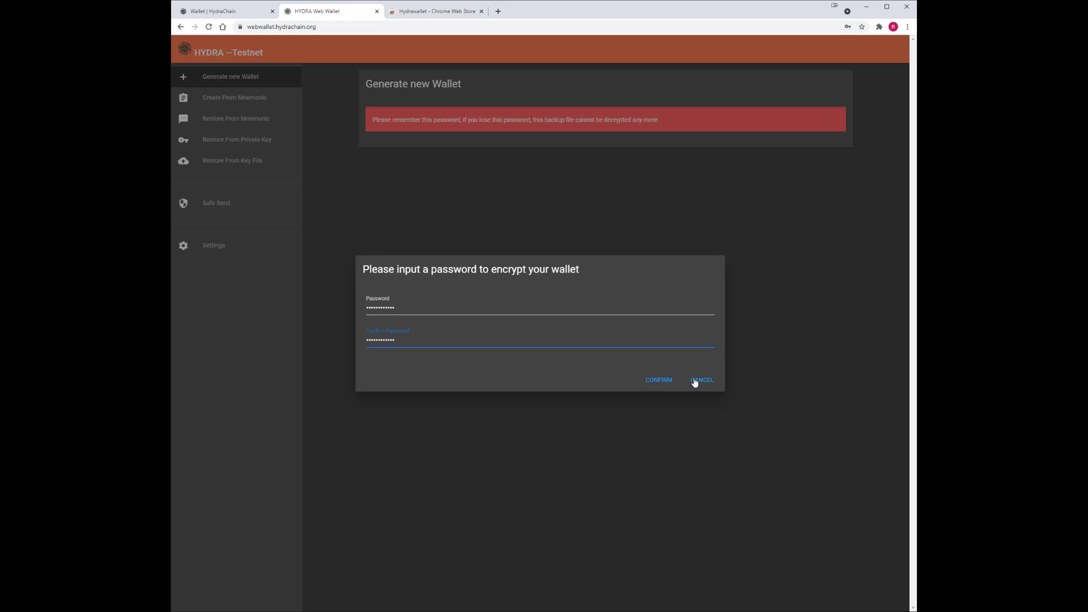
pyautogui.click(652, 380)
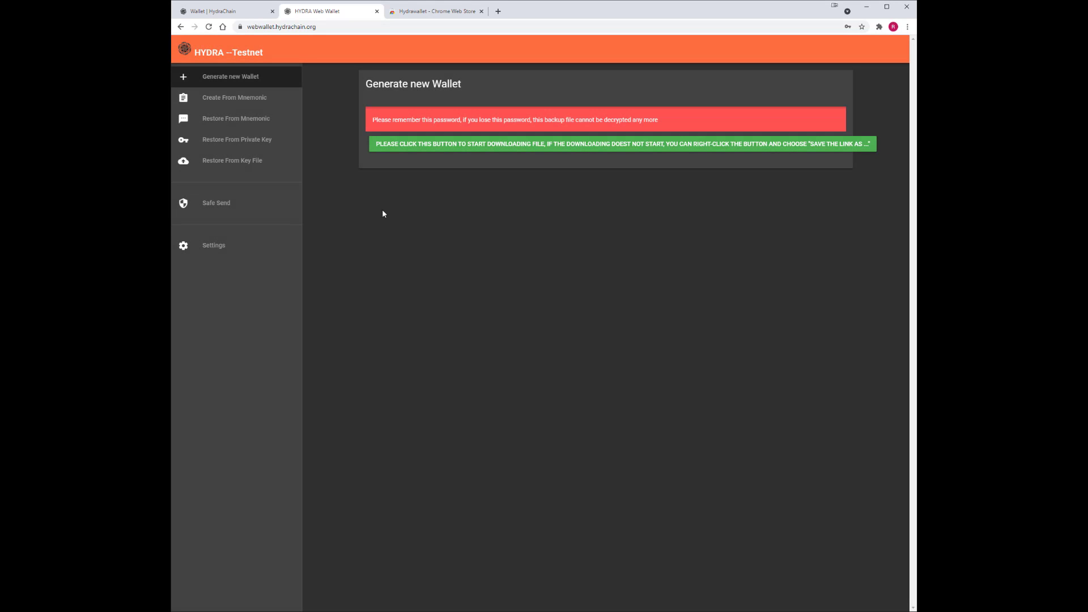
pyautogui.click(541, 146)
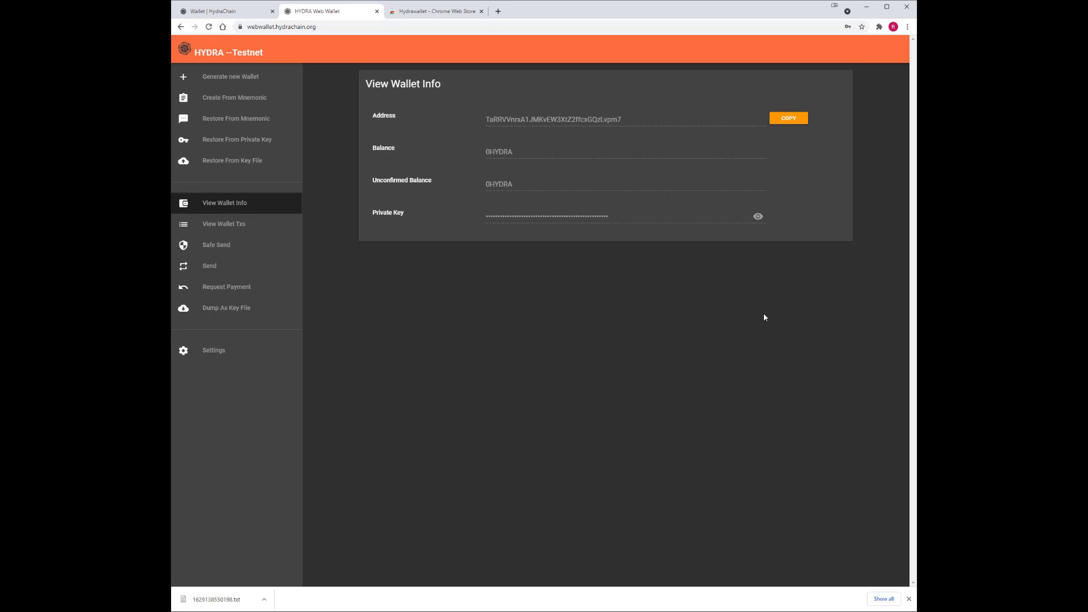
pyautogui.click(758, 217)
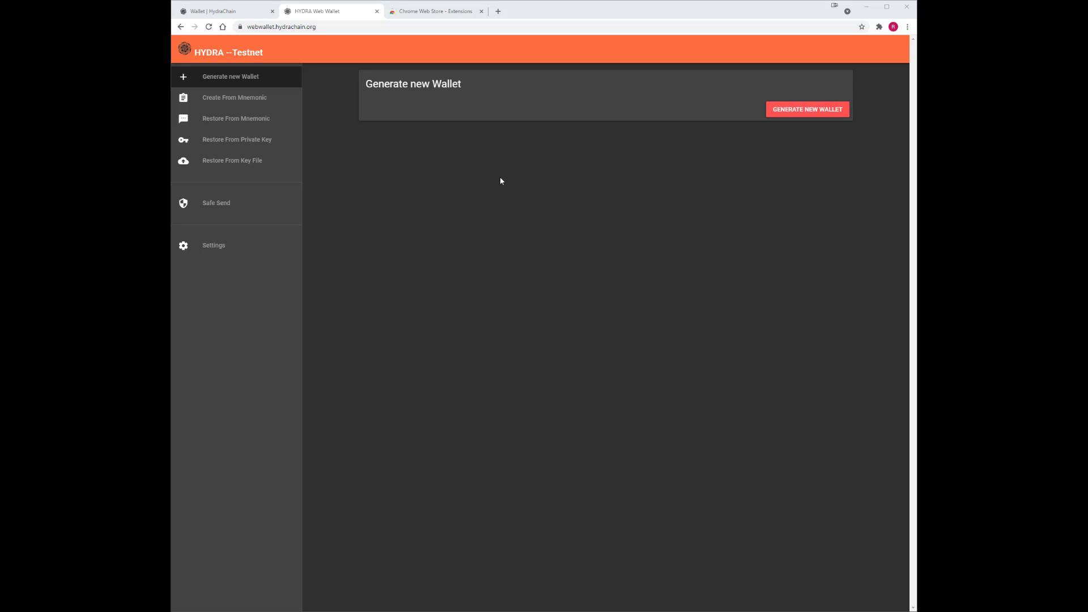
# Restore the wallet from backup file 1629139136703.txt with its password, then go to Create From Mnemonic.
pyautogui.click(235, 164)
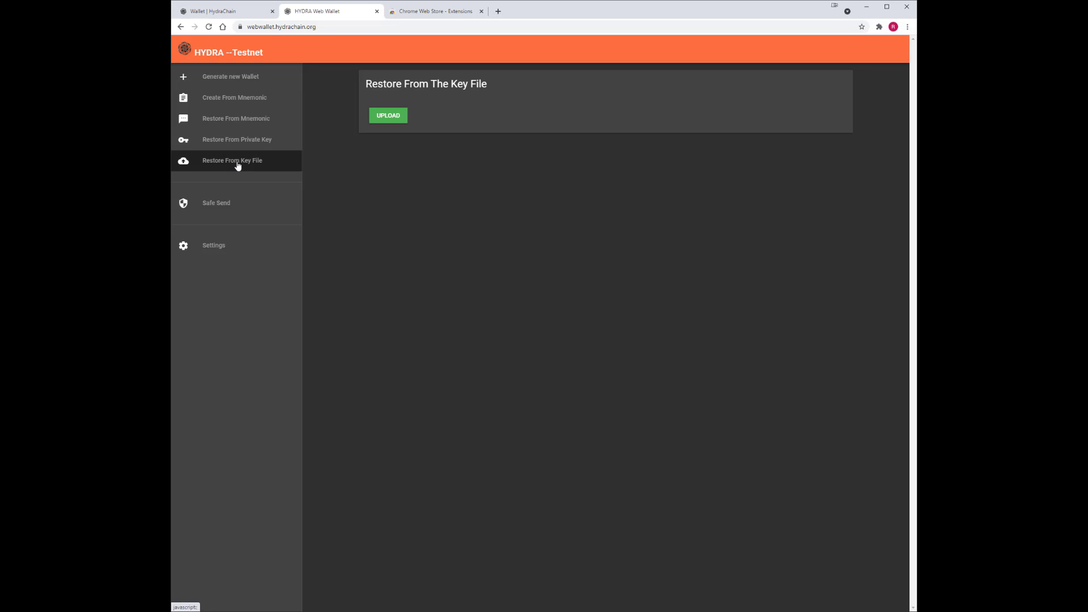
pyautogui.click(388, 116)
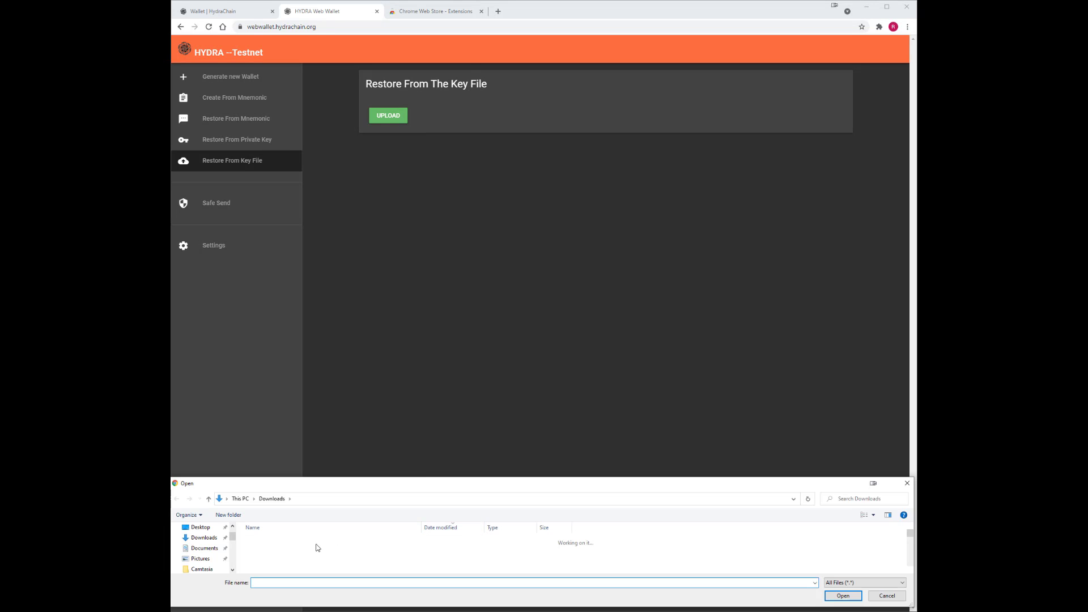
pyautogui.click(555, 552)
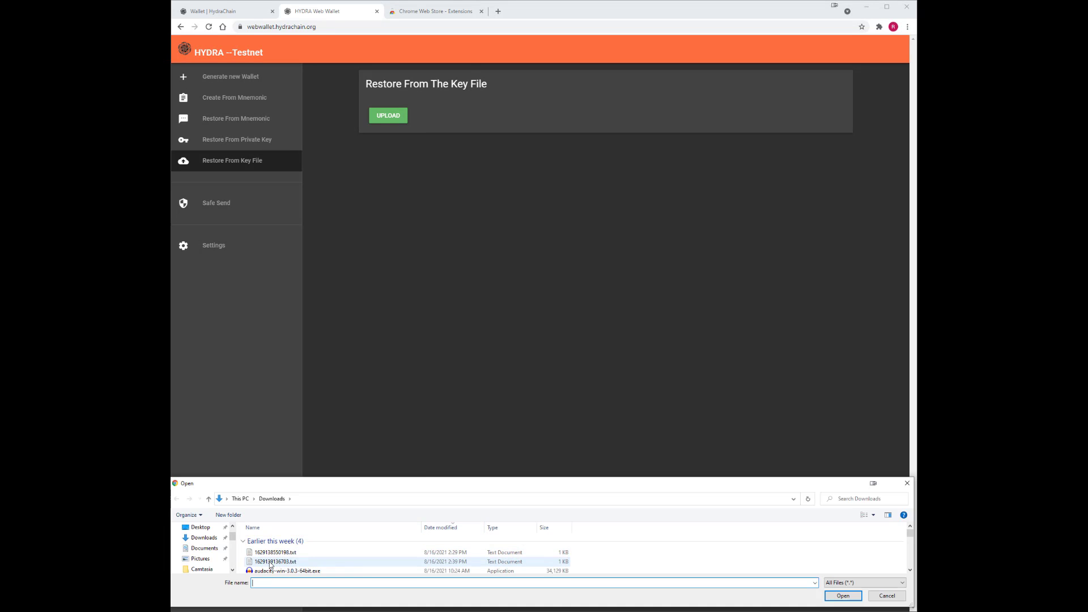
pyautogui.click(556, 561)
pyautogui.click(843, 596)
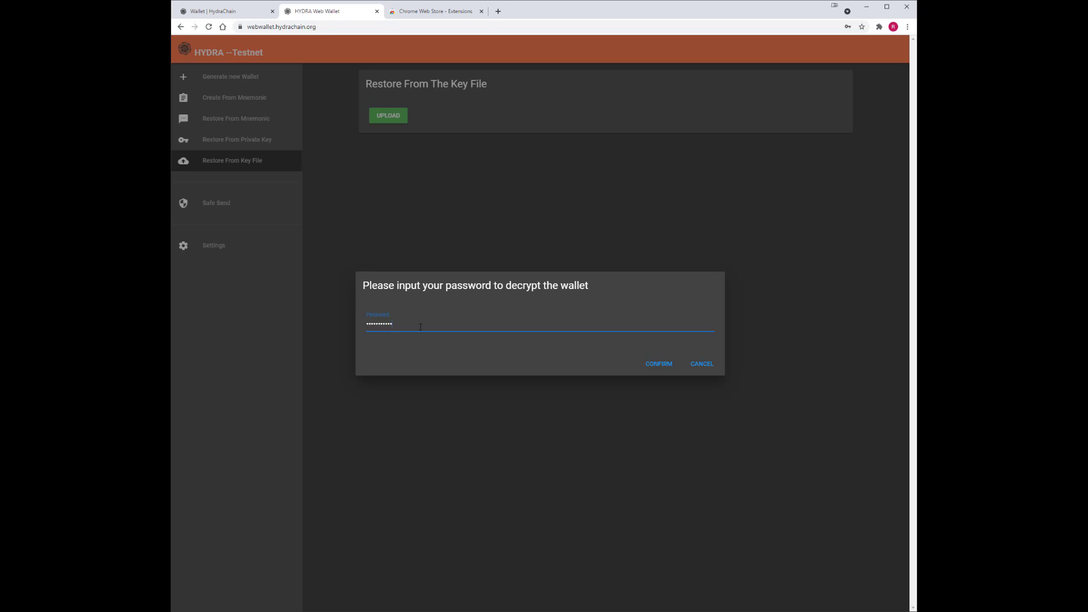
pyautogui.press('Return')
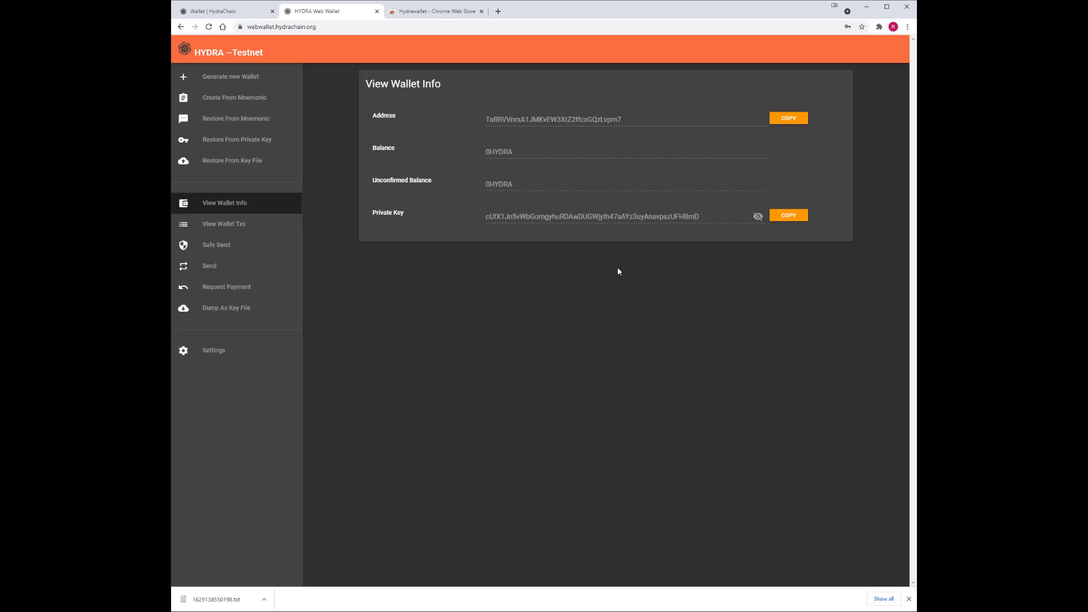
pyautogui.click(228, 102)
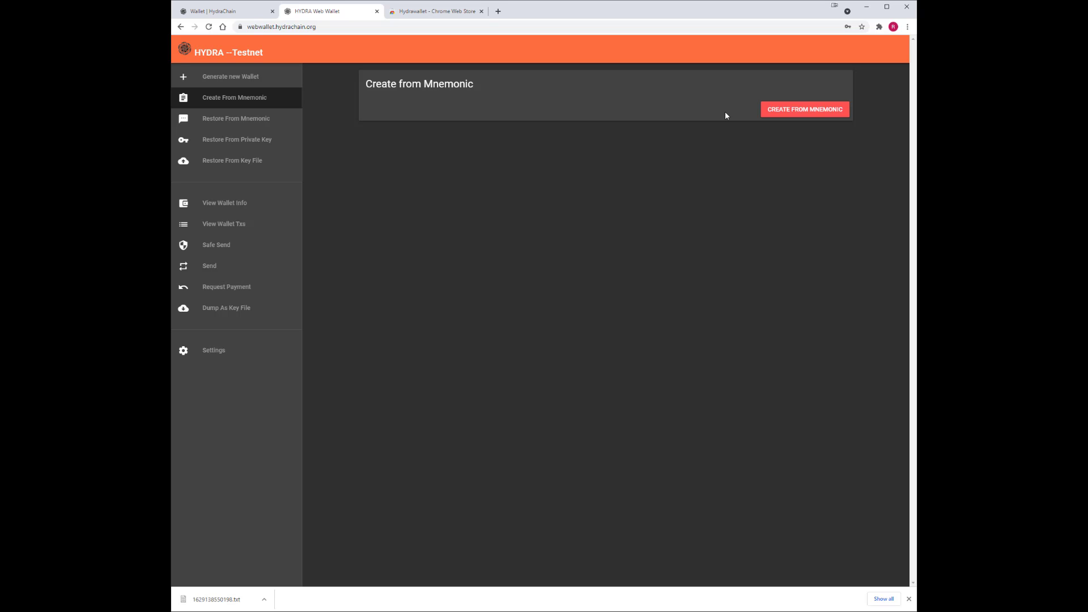
# Generate a mnemonic wallet and confirm its password to display the 12 recovery words.
pyautogui.click(807, 110)
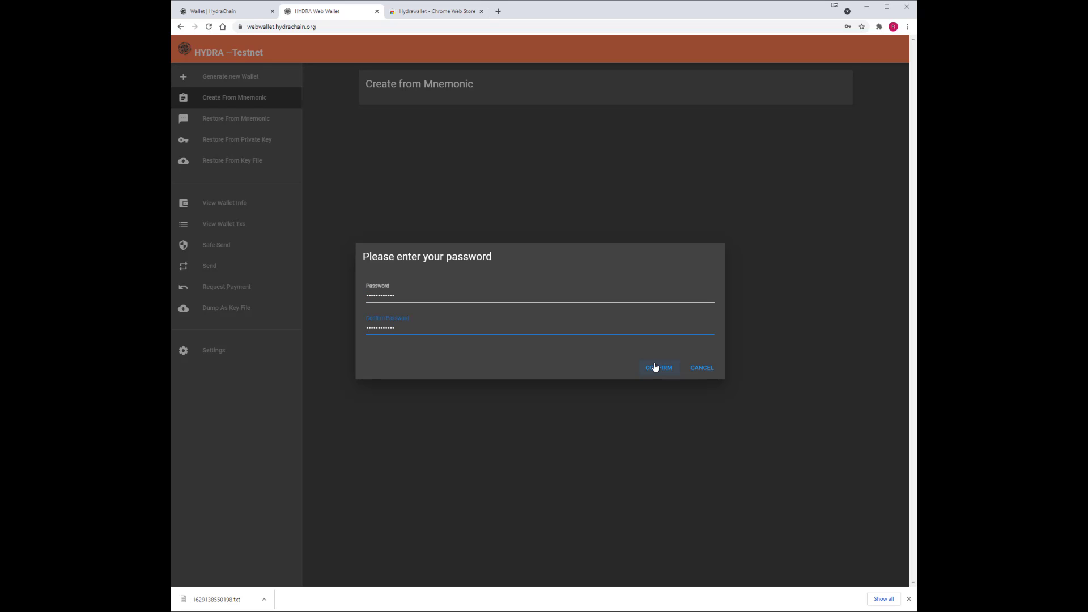
pyautogui.click(655, 367)
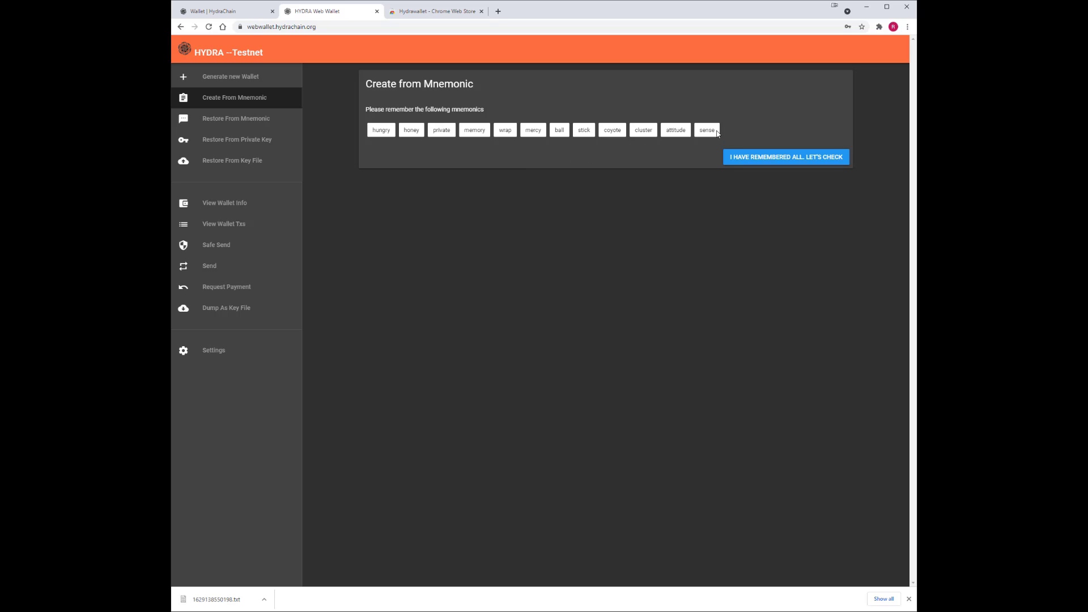
# Copy all twelve recovery words and proceed to the remembered-words check.
pyautogui.moveTo(718, 134); pyautogui.dragTo(372, 137)
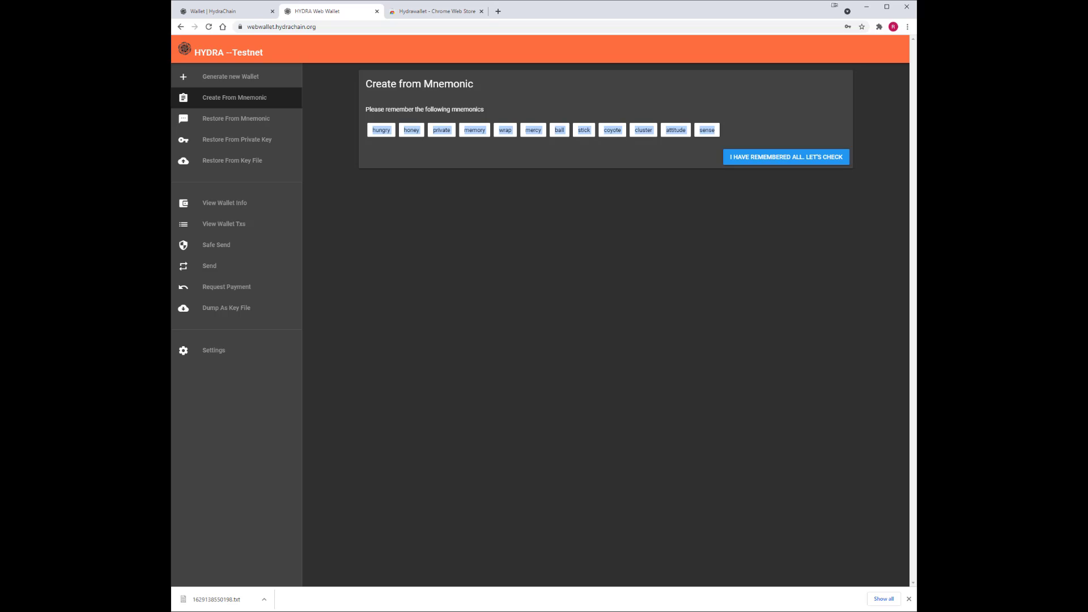
pyautogui.hotkey('alt', 'Tab')
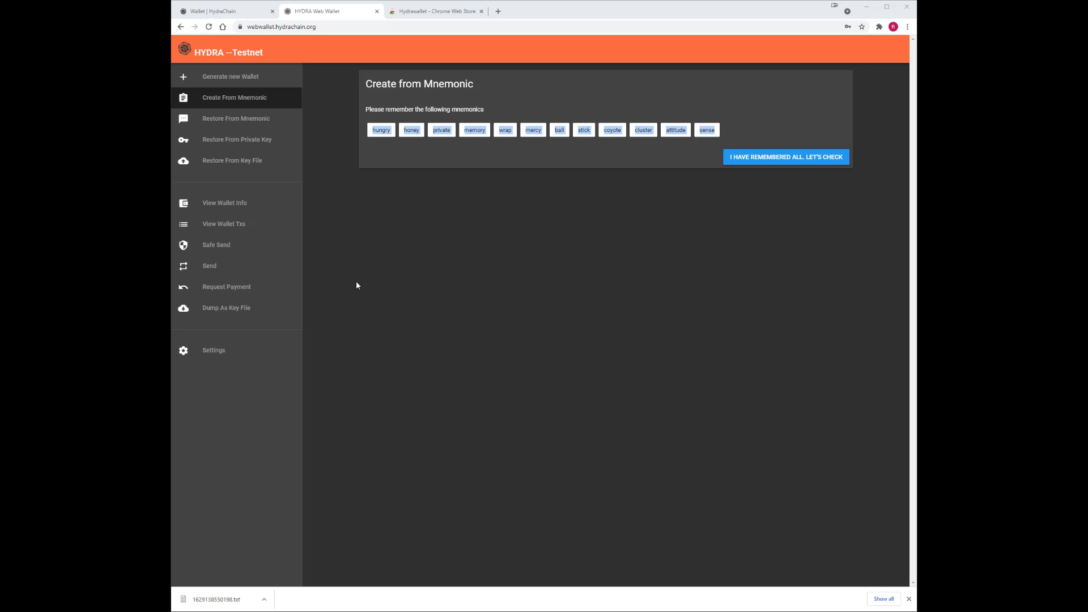
pyautogui.click(782, 159)
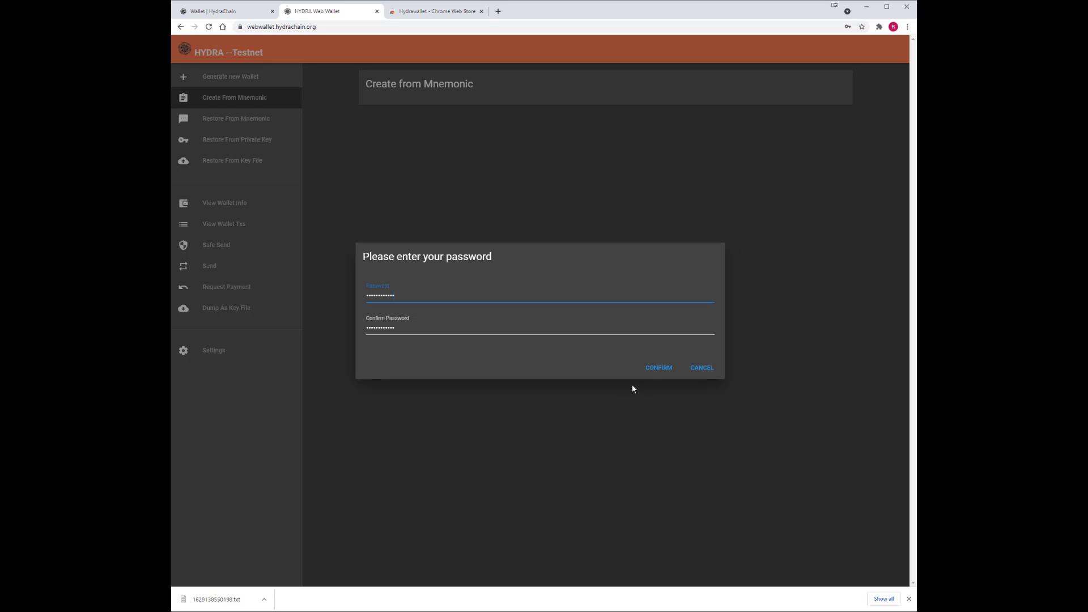
pyautogui.click(664, 370)
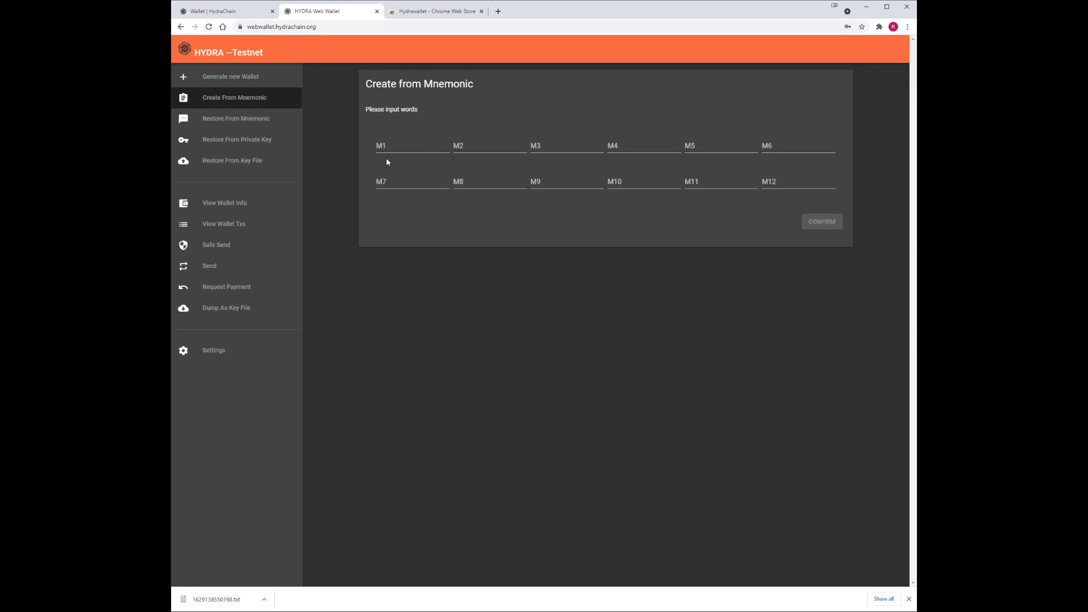
pyautogui.click(400, 145)
pyautogui.write('hungry')
pyautogui.press('Tab')
pyautogui.write('honey')
pyautogui.press('Tab')
pyautogui.write('private')
pyautogui.press('Tab')
pyautogui.write('memory')
pyautogui.press('Tab')
pyautogui.write('wrap')
pyautogui.press('Tab')
pyautogui.write('mercy')
# Enter the last six words: ball, stick, coyote, cluster, attitude, sense.
pyautogui.press('Tab')
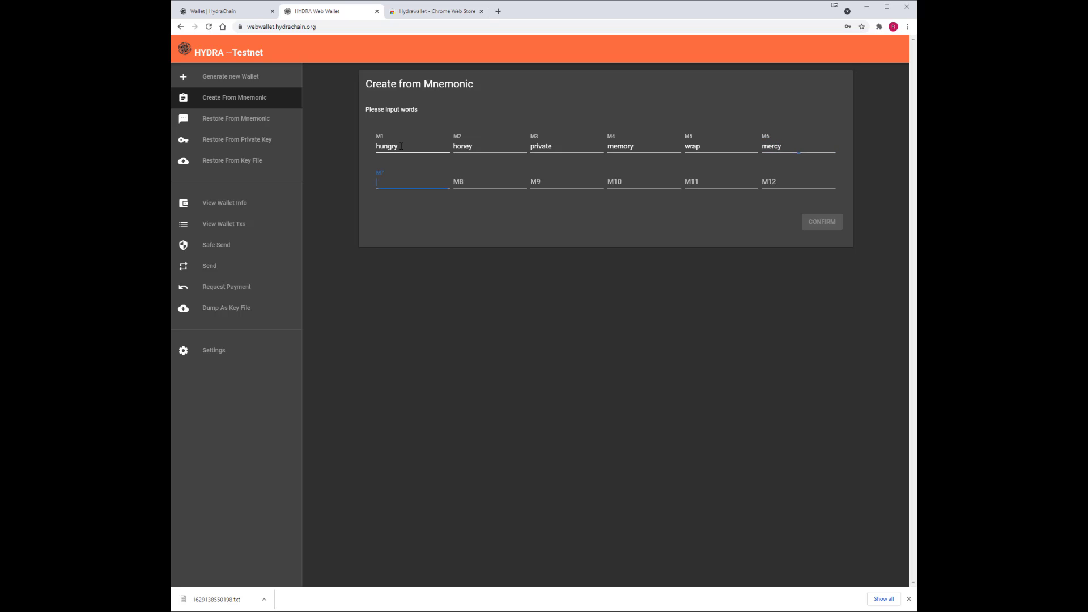
pyautogui.write('ball')
pyautogui.press('Tab')
pyautogui.write('stick')
pyautogui.press('Tab')
pyautogui.write('coyote')
pyautogui.press('Tab')
pyautogui.write('cluster')
pyautogui.press('Tab')
pyautogui.write('attitu')
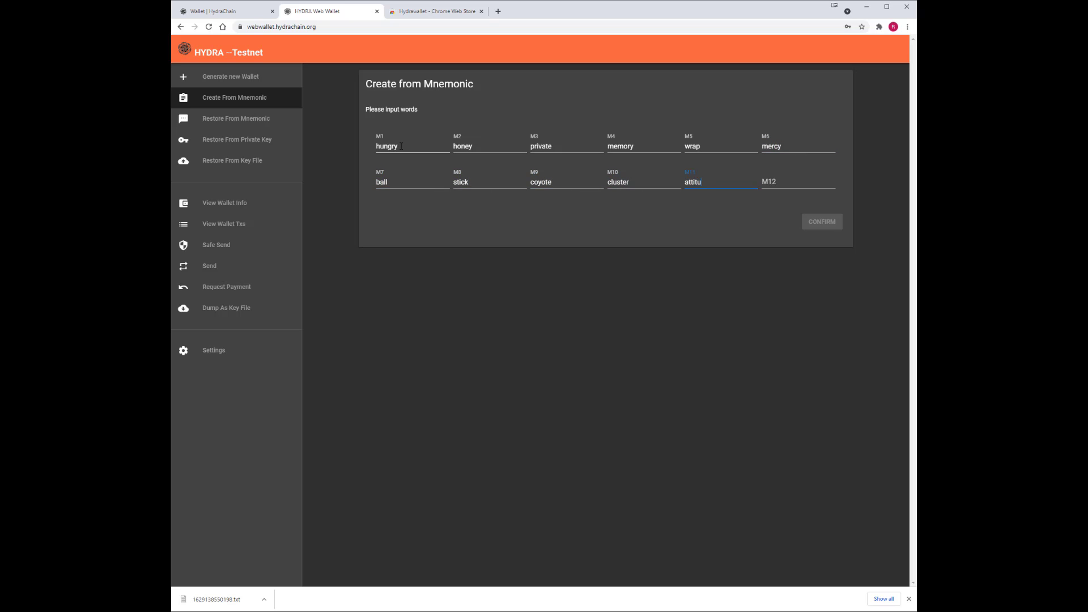
pyautogui.write('de')
pyautogui.press('Tab')
pyautogui.write('sense')
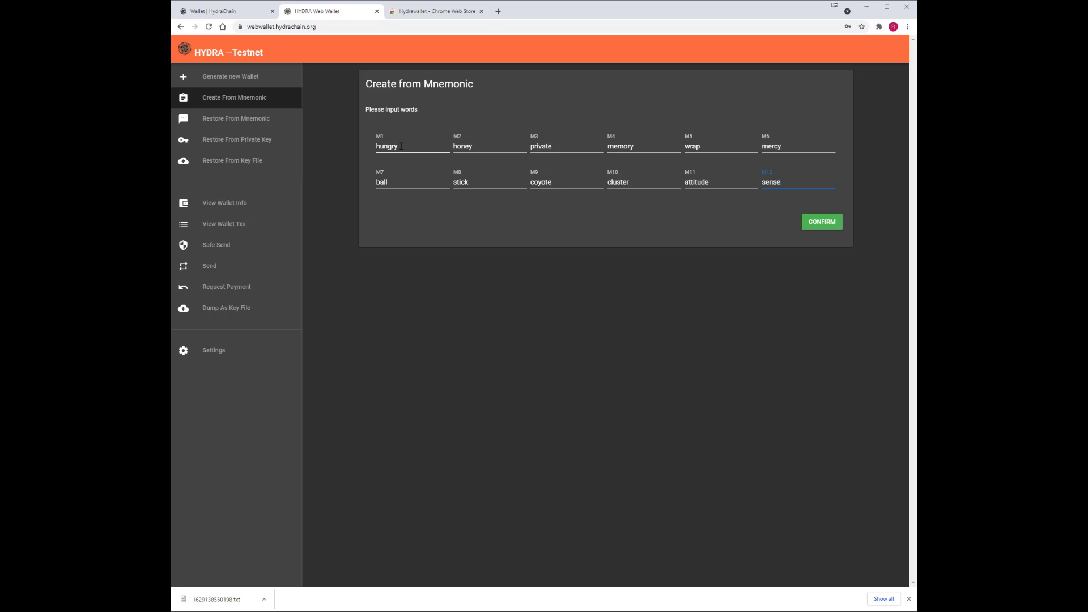
# Open the mnemonic wallet with 0 HYDRA balance, copy its address, and show its private key.
pyautogui.click(826, 222)
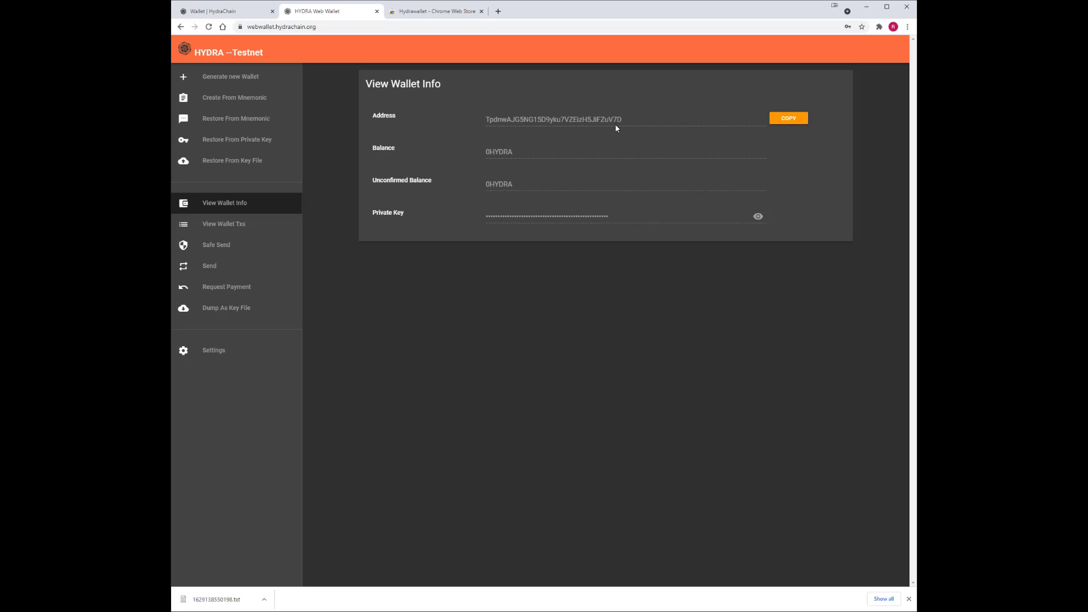
pyautogui.click(795, 120)
pyautogui.click(757, 218)
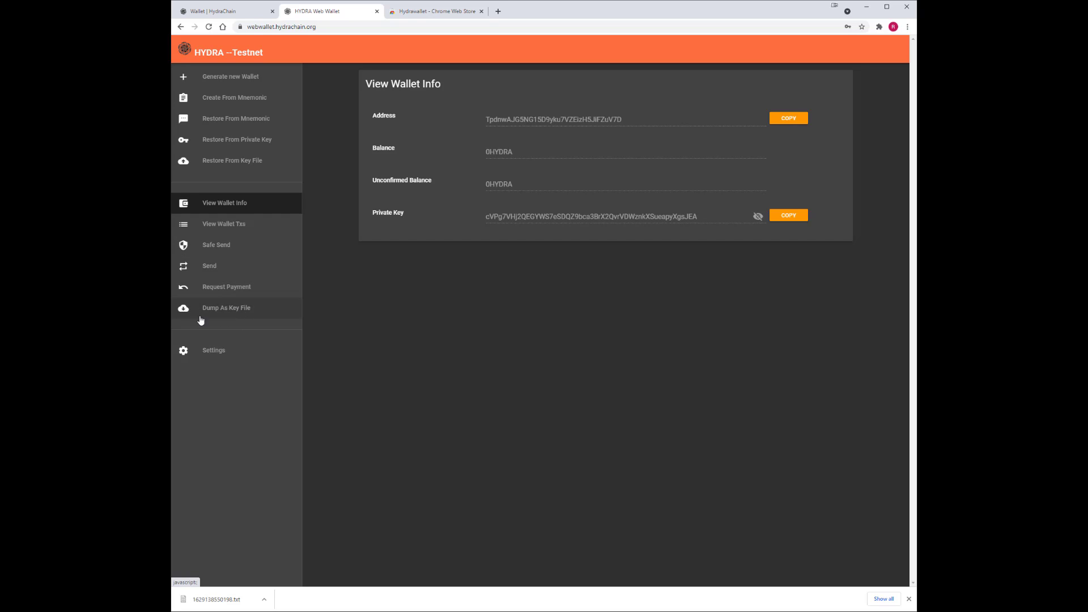
# Dump the wallet as a password-encrypted key file, download it and open the .txt.
pyautogui.click(230, 310)
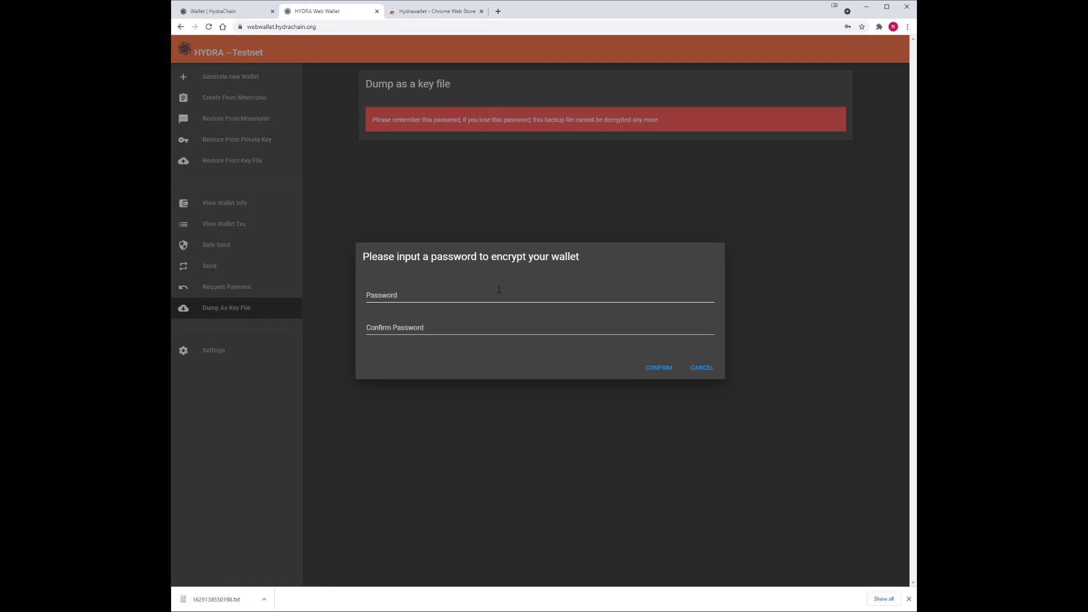
pyautogui.click(437, 297)
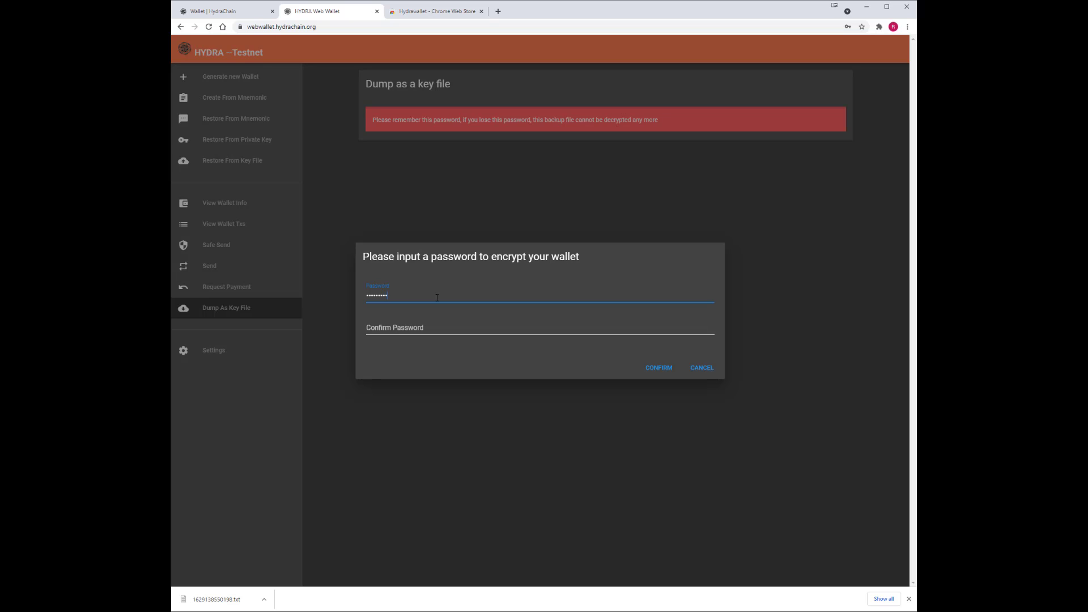
pyautogui.press('Tab')
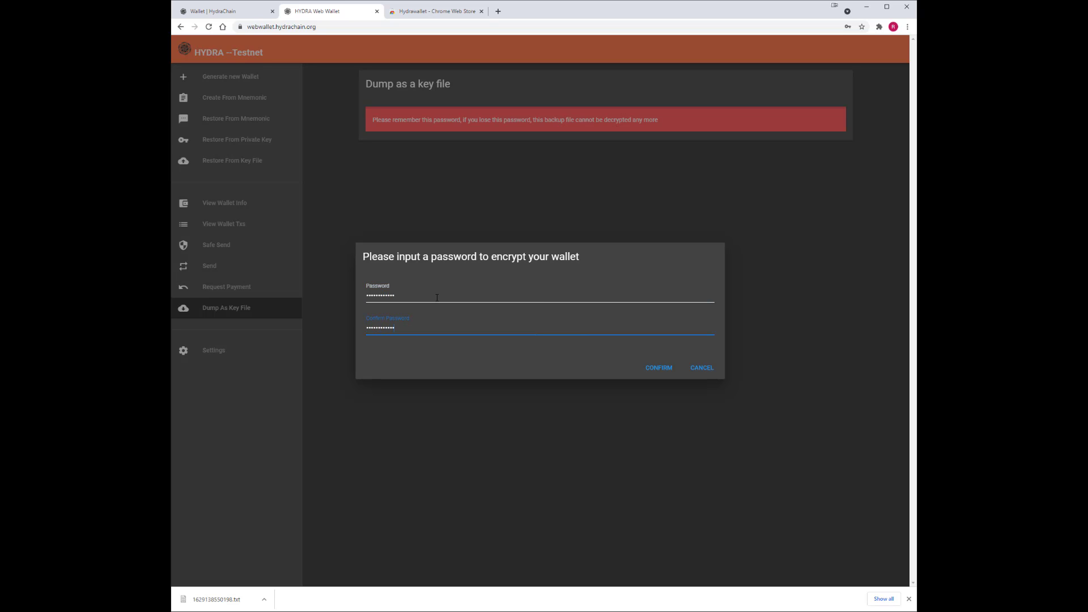
pyautogui.click(659, 368)
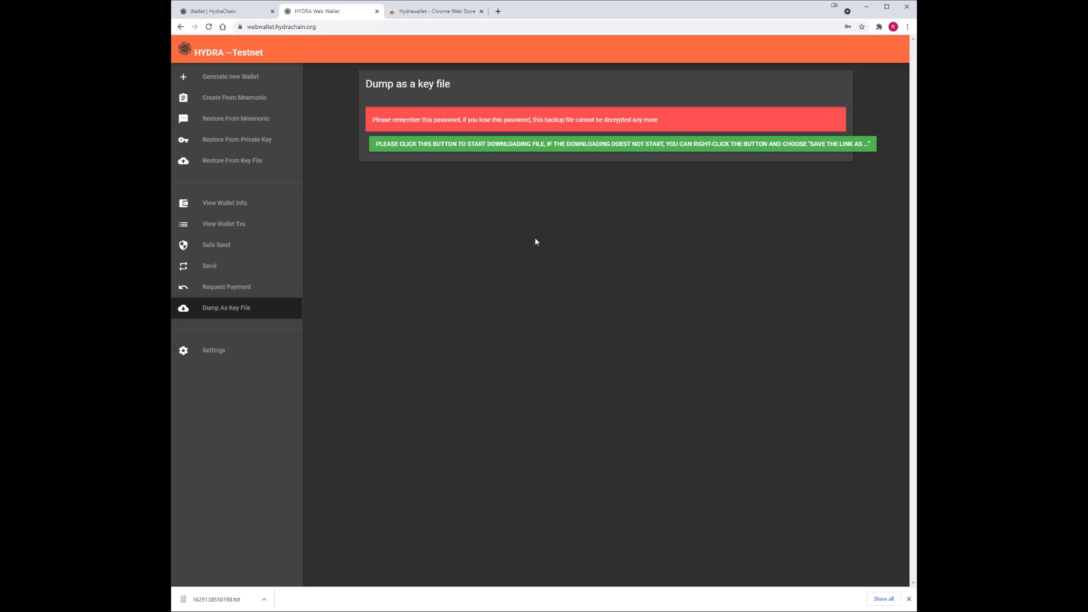
pyautogui.click(551, 144)
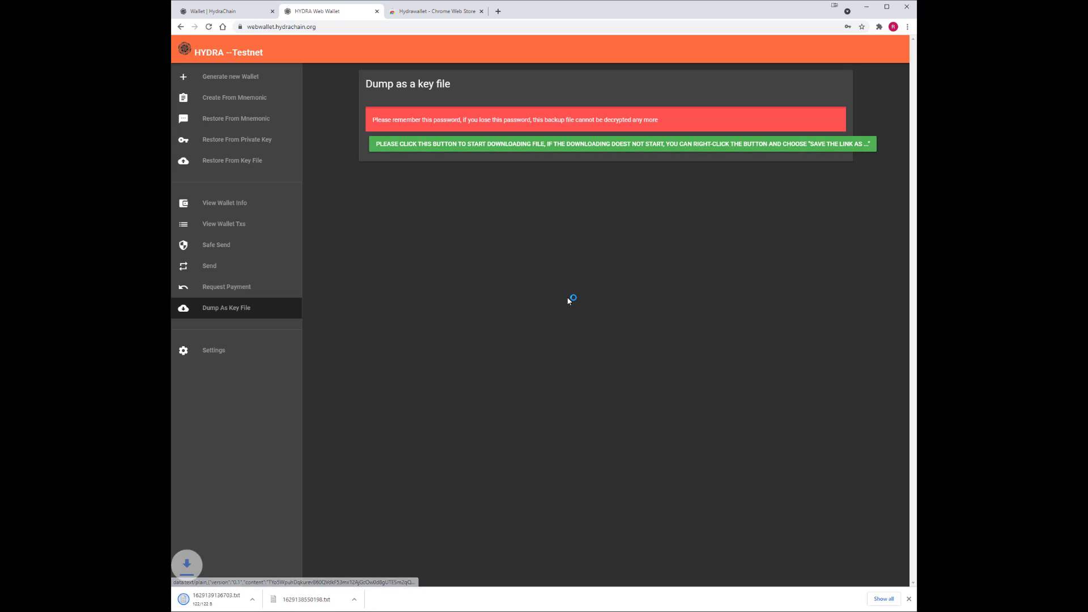
pyautogui.click(217, 599)
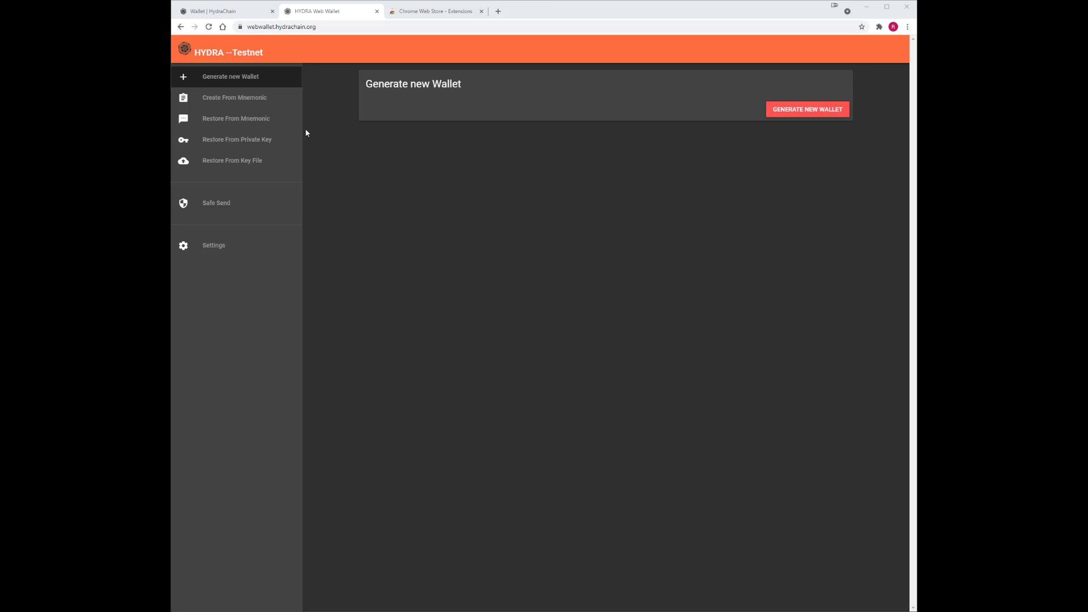
pyautogui.click(246, 124)
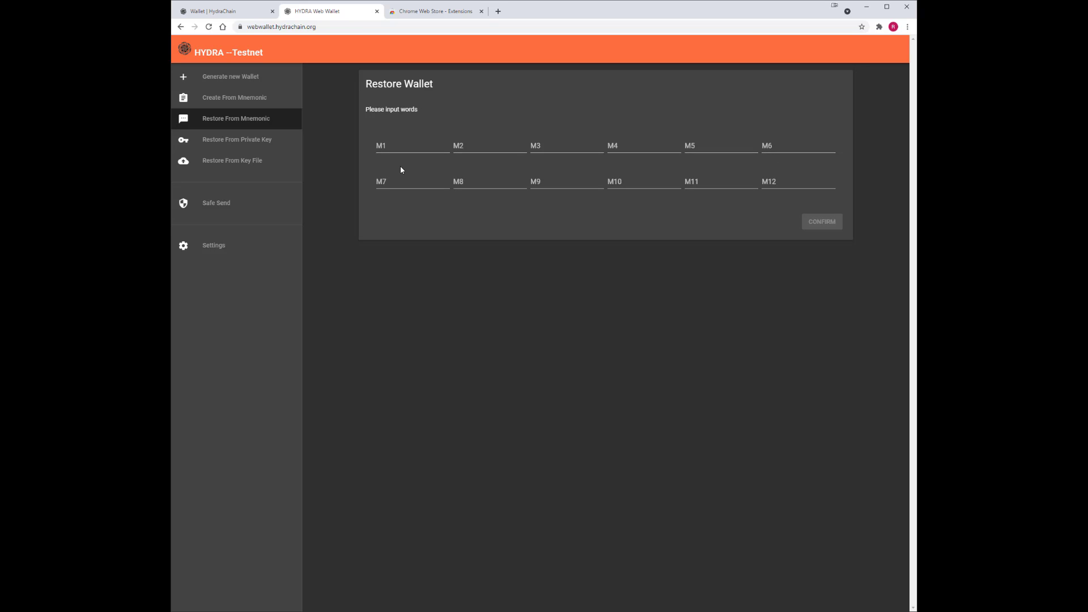
pyautogui.click(403, 149)
pyautogui.write('hungry')
pyautogui.press('Tab')
pyautogui.write('honey')
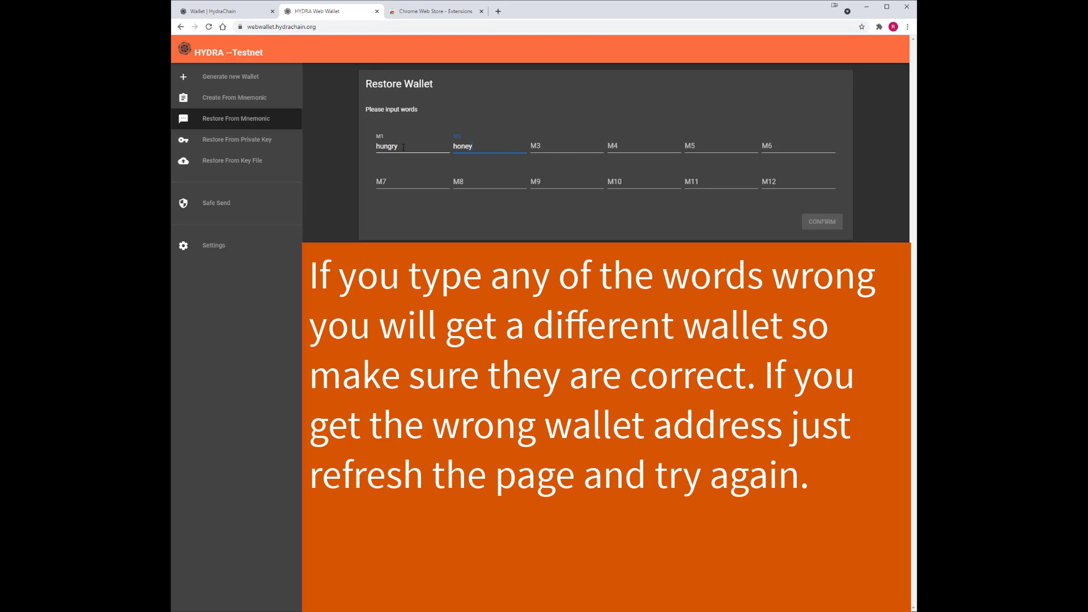
pyautogui.press('Tab')
pyautogui.write('private')
pyautogui.press('Tab')
pyautogui.write('memory')
pyautogui.press('Tab')
pyautogui.write('wrap')
pyautogui.press('Tab')
pyautogui.write('mercy')
# Enter the remaining words ball, stick, coyote, cluster, attitude, sense and submit them.
pyautogui.press('Tab')
pyautogui.write('ball')
pyautogui.press('Tab')
pyautogui.write('stick')
pyautogui.press('Tab')
pyautogui.write('coyote')
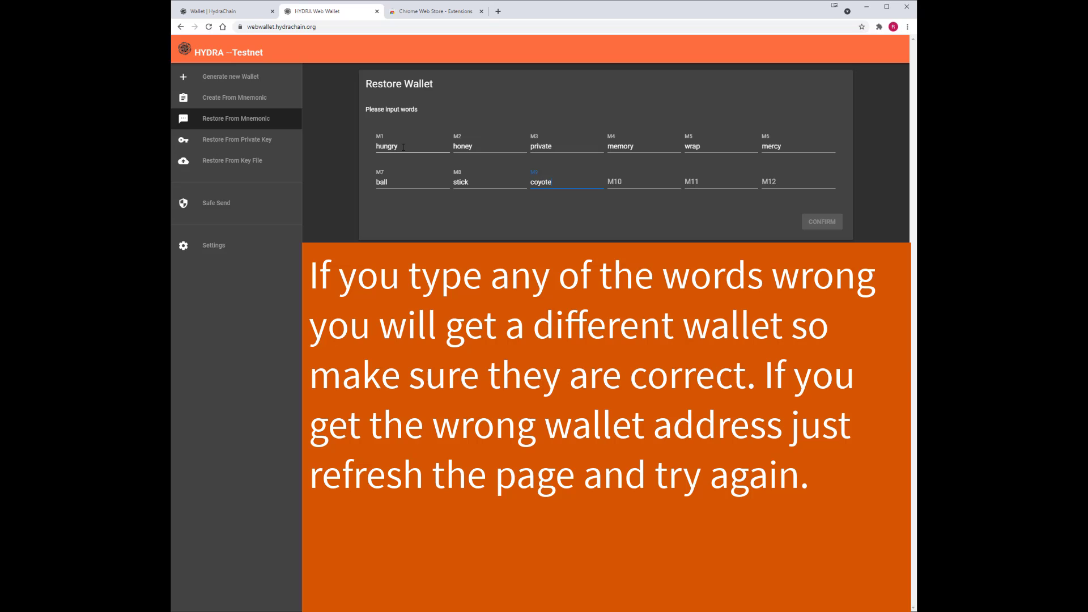
pyautogui.press('Tab')
pyautogui.write('cluster')
pyautogui.press('Tab')
pyautogui.write('attitude')
pyautogui.press('Tab')
pyautogui.write('sense')
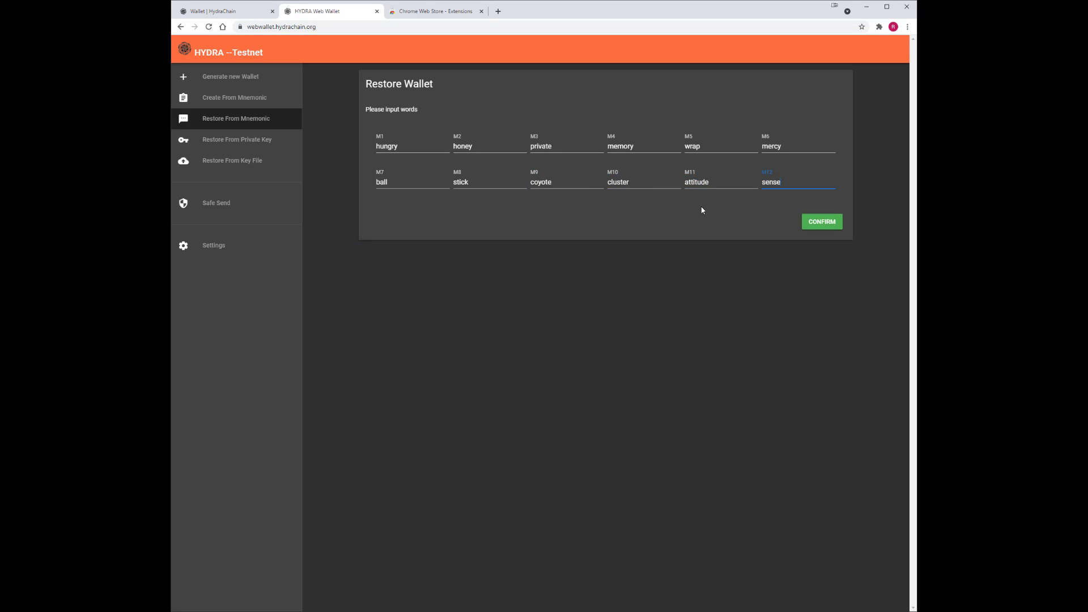
pyautogui.press('Tab')
pyautogui.press('Return')
# Confirm the restore, reveal the wallet's private key, and reload the web wallet.
pyautogui.click(656, 363)
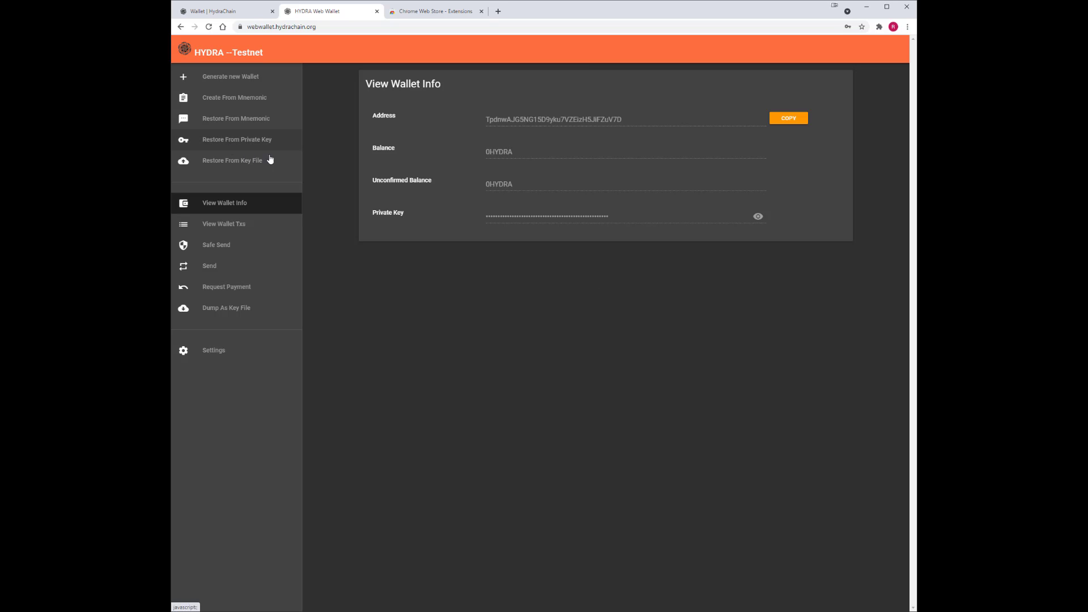
pyautogui.click(757, 216)
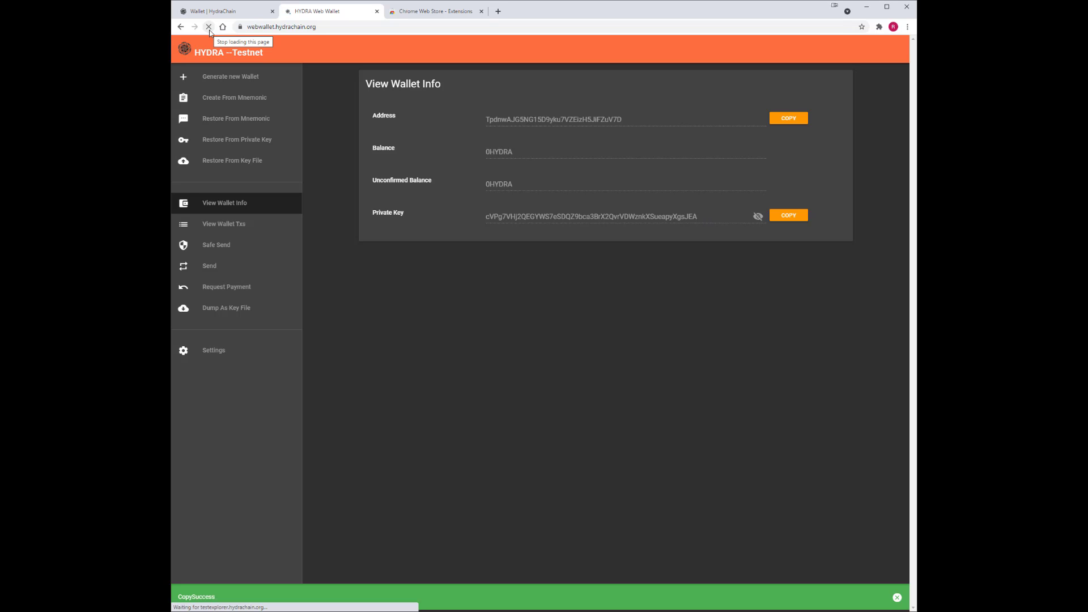
pyautogui.click(210, 28)
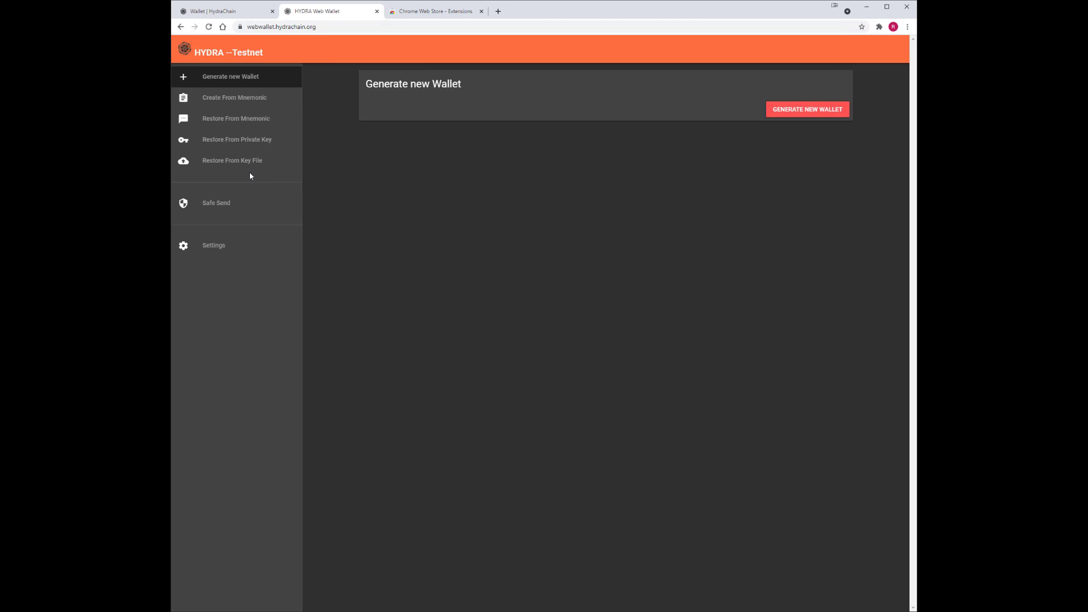
# Restore the wallet by pasting the copied private key into the WIF field.
pyautogui.click(249, 142)
pyautogui.click(484, 119)
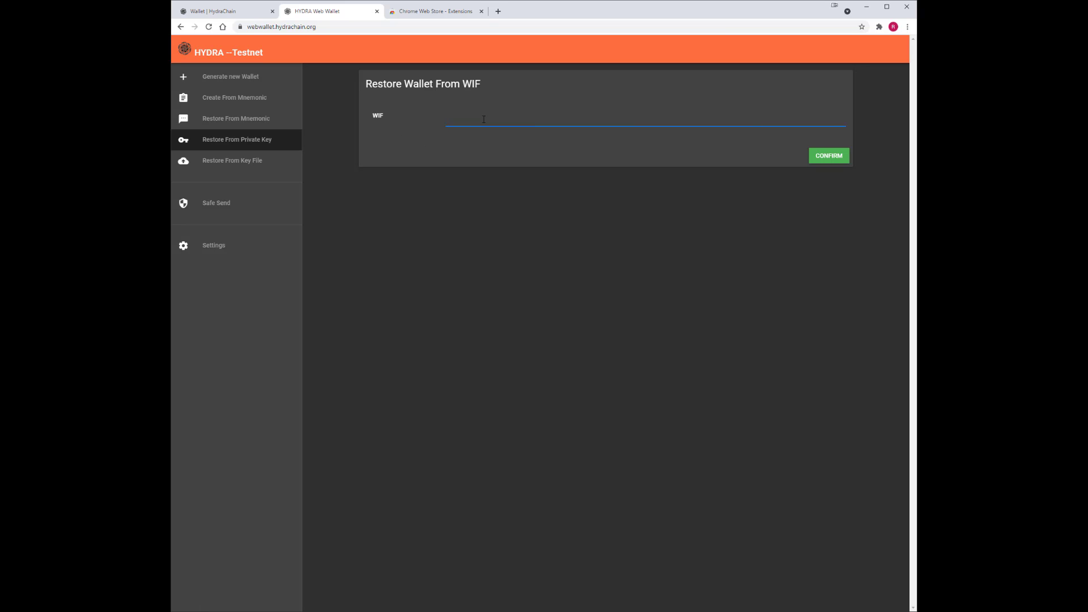
pyautogui.hotkey('ctrl', 'v')
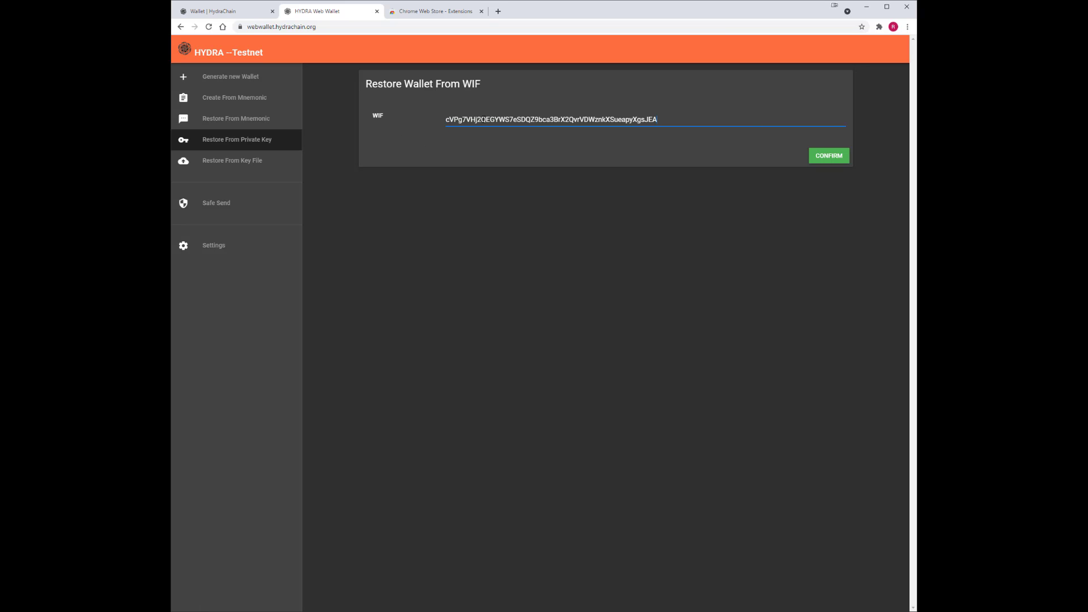
pyautogui.click(840, 161)
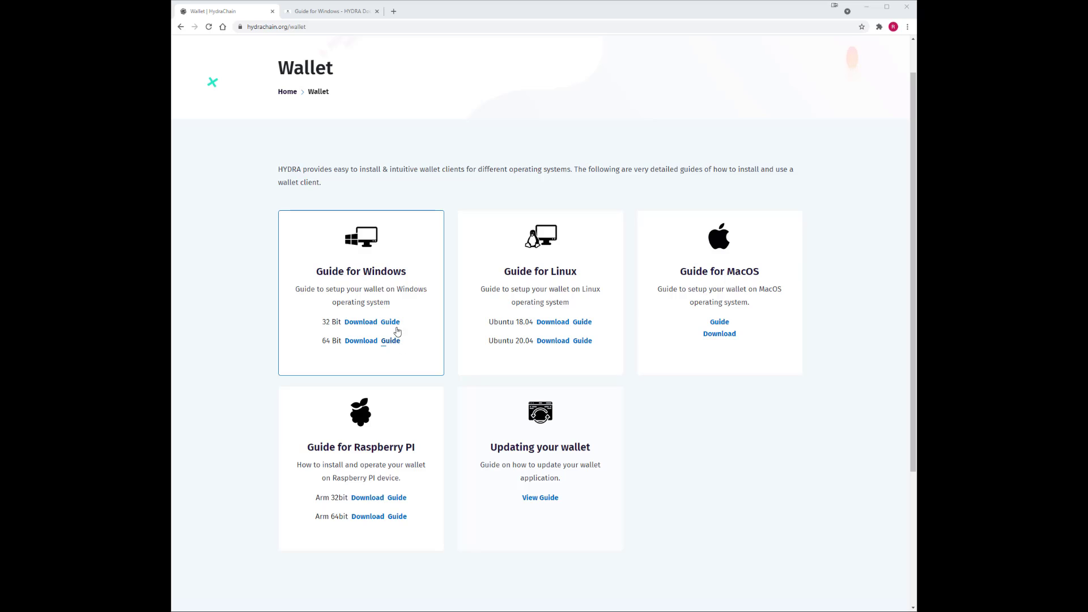
# Download the 64-bit Windows installer hydra-0.18.5.5-win64-setup-unsigned.exe from the Guide for Windows card.
pyautogui.click(361, 342)
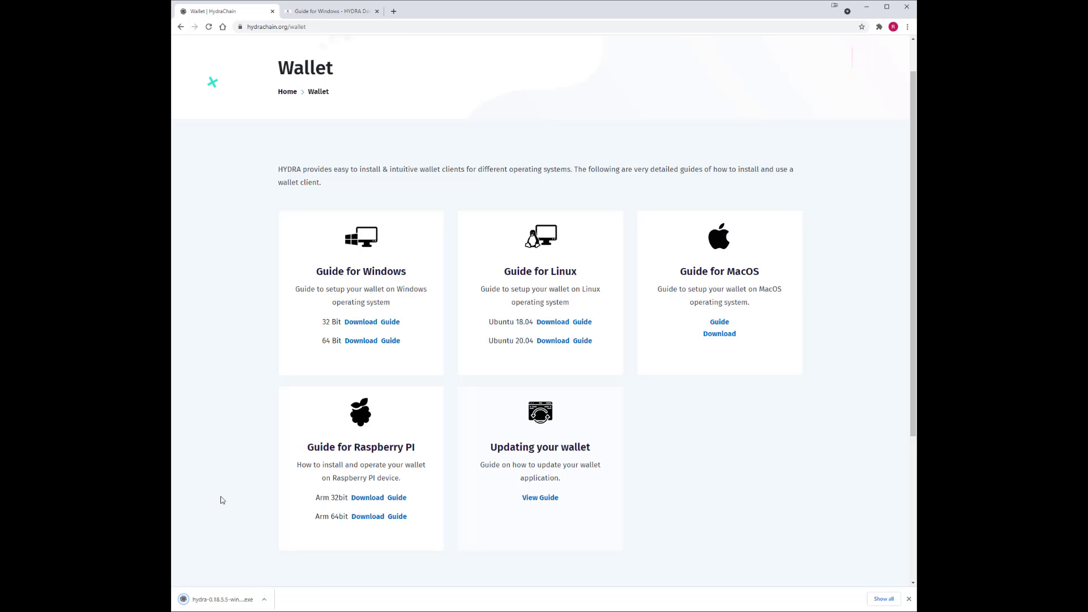
# Launch the downloaded HYDRA installer, letting it run past the Windows SmartScreen warning.
pyautogui.click(216, 602)
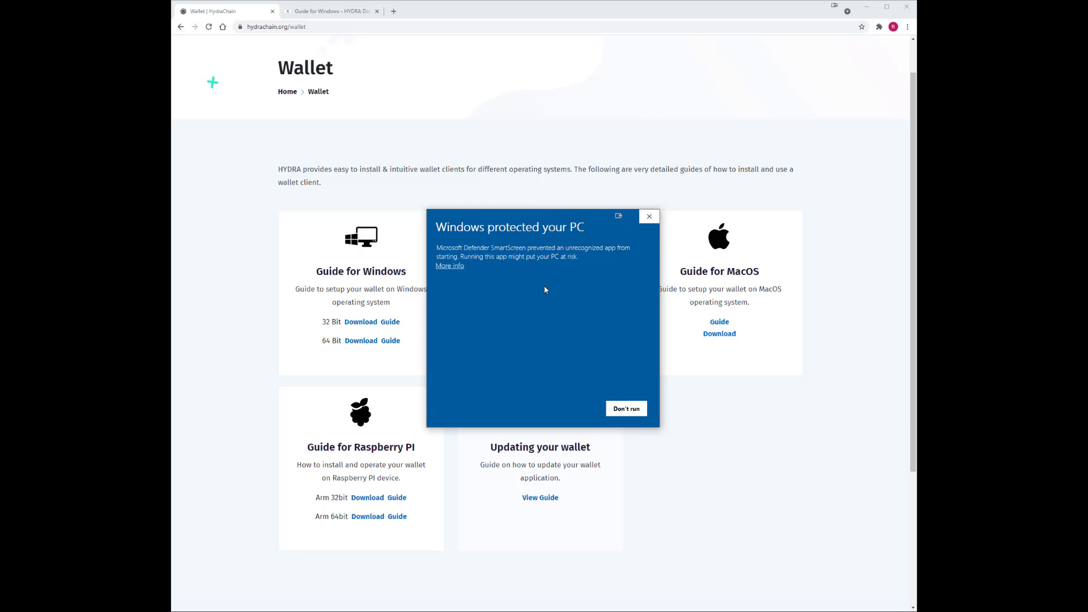
pyautogui.click(448, 266)
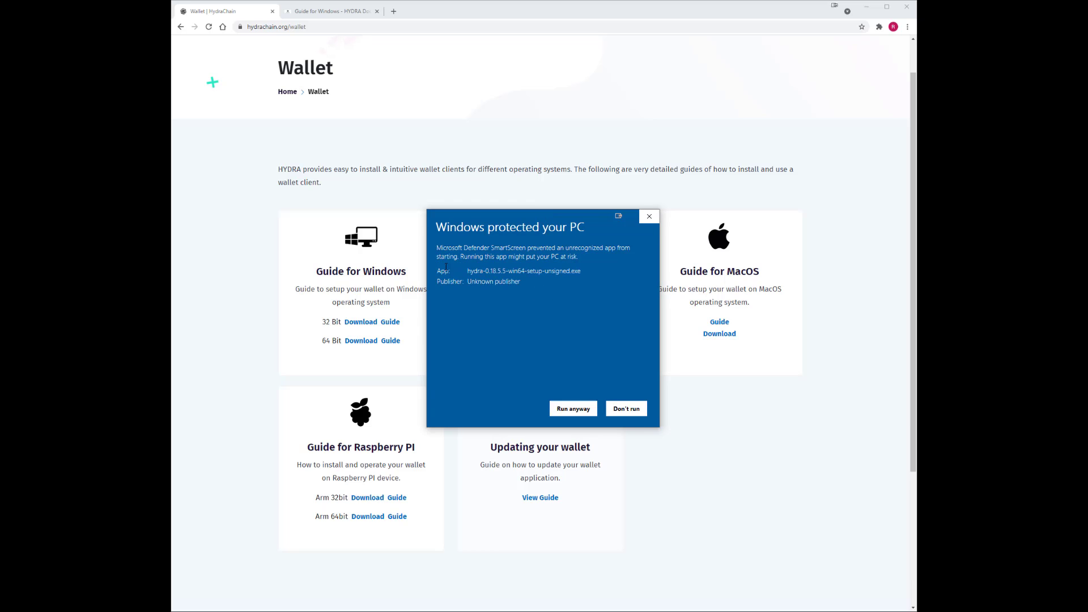
pyautogui.click(569, 412)
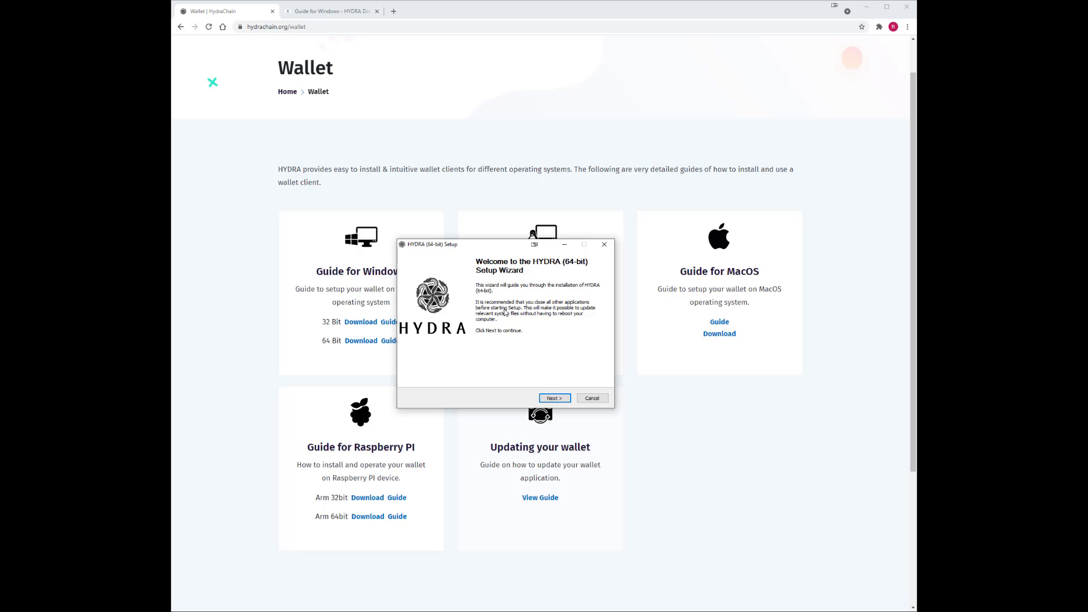
# Install HYDRA (64-bit) to C:\Program Files\HYDRA with the default Start Menu folder, then launch it.
pyautogui.click(554, 398)
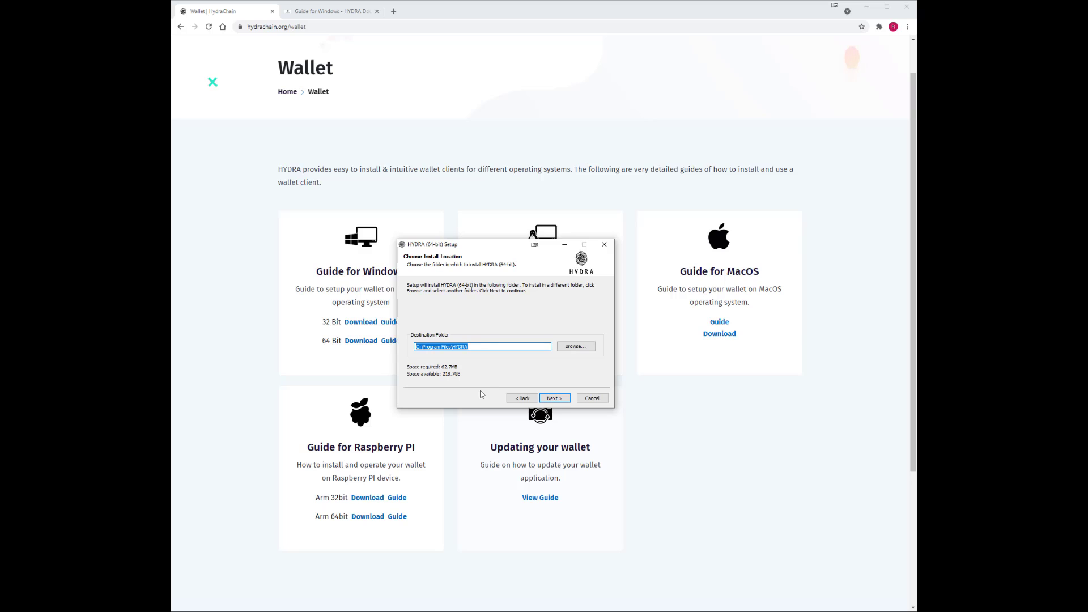
pyautogui.click(554, 399)
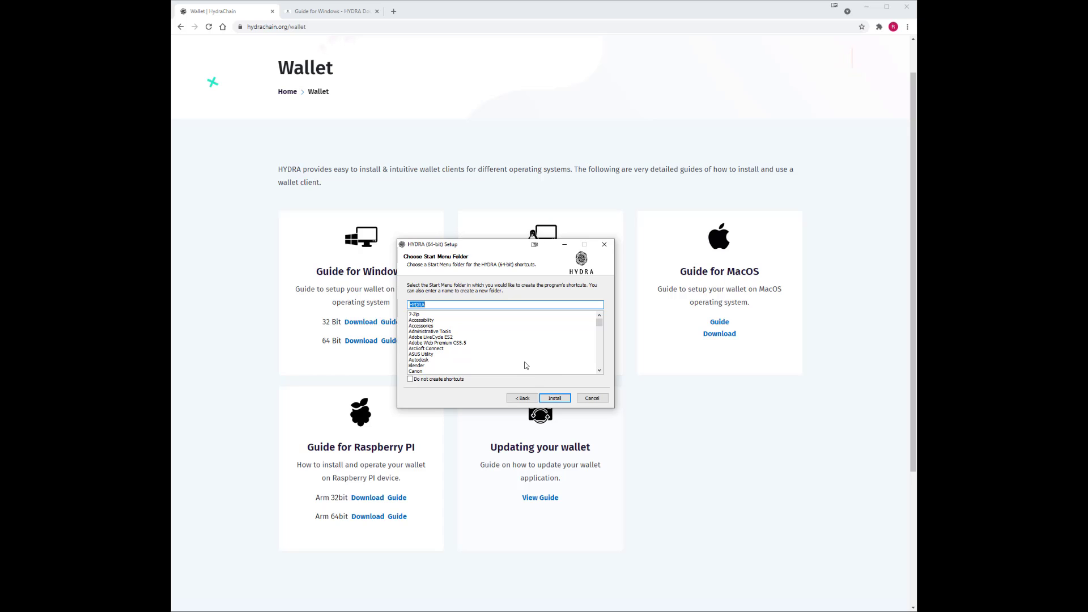
pyautogui.click(555, 399)
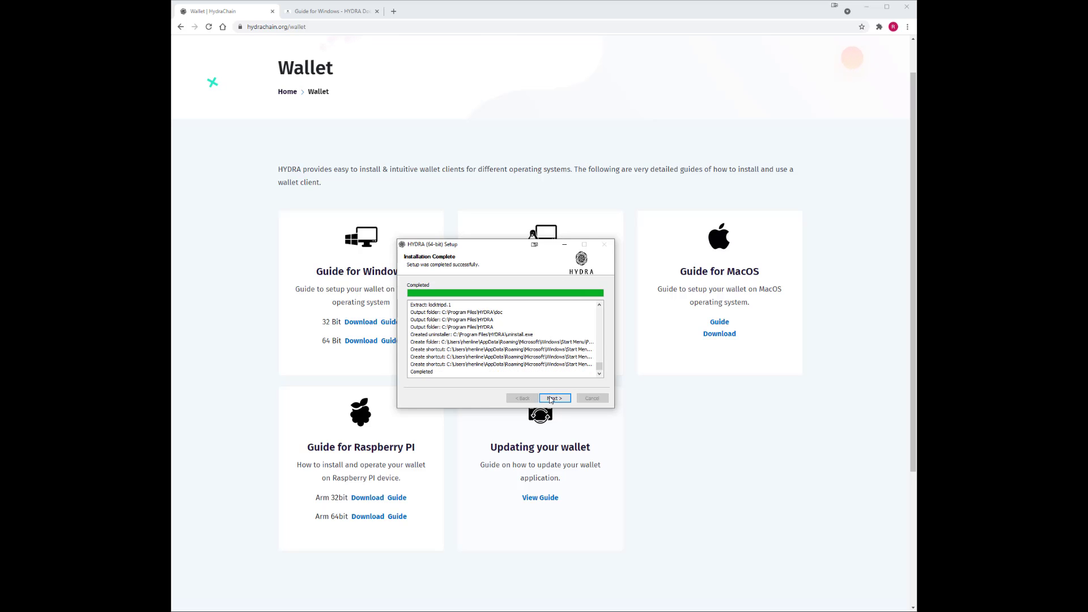
pyautogui.click(559, 400)
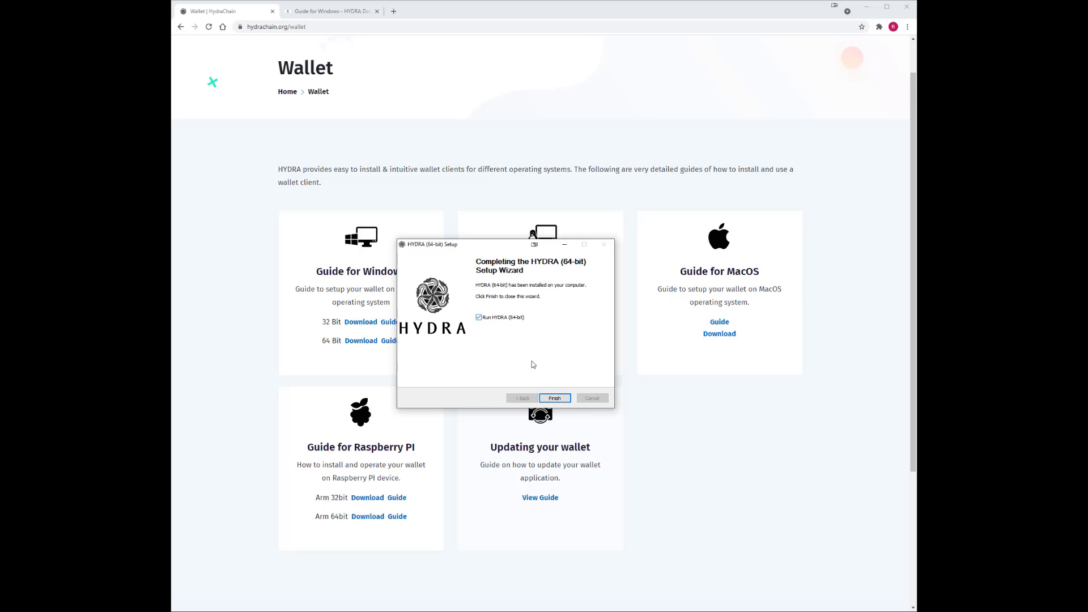
pyautogui.click(554, 399)
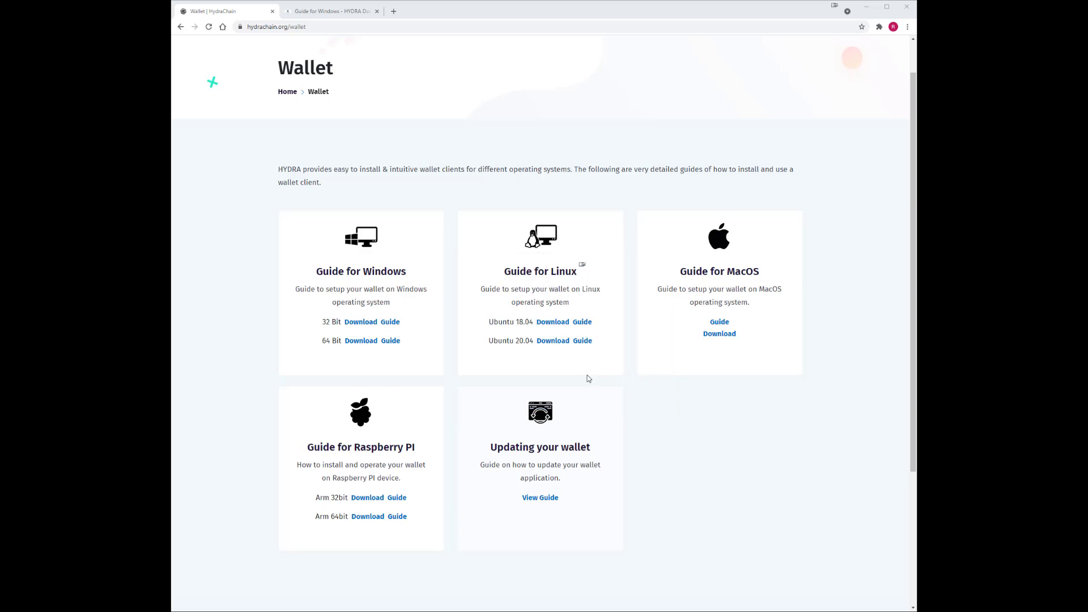
# Maximise the HYDRA Desktop Wallet window and hide the synchronisation warning.
pyautogui.doubleClick(648, 167)
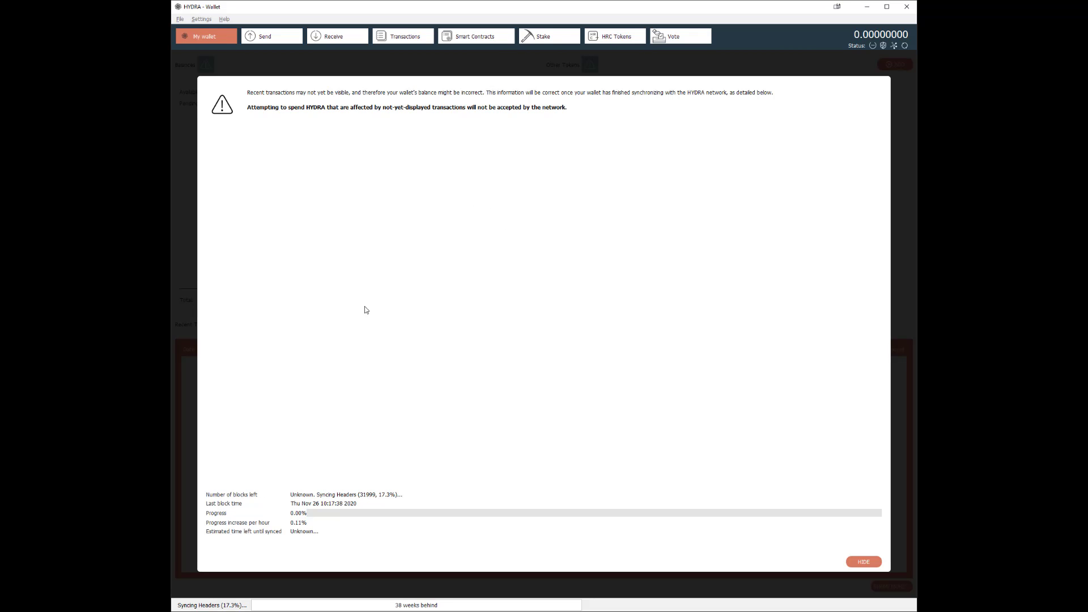
pyautogui.click(863, 562)
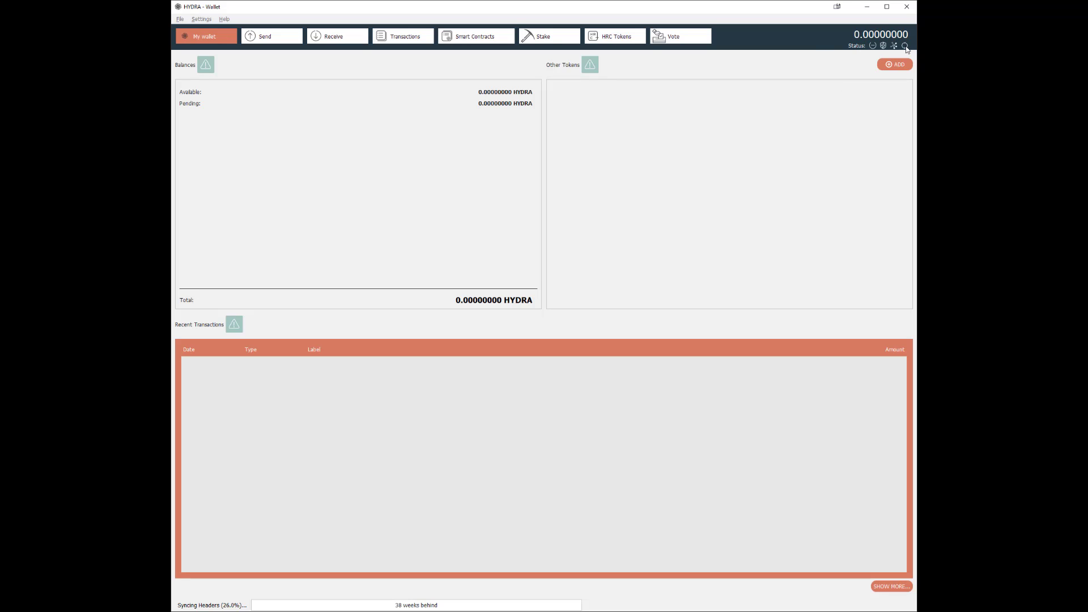
pyautogui.moveTo(906, 49)
# Encrypt the wallet from Settings with a new passphrase entered twice, confirming the encryption.
pyautogui.click(205, 20)
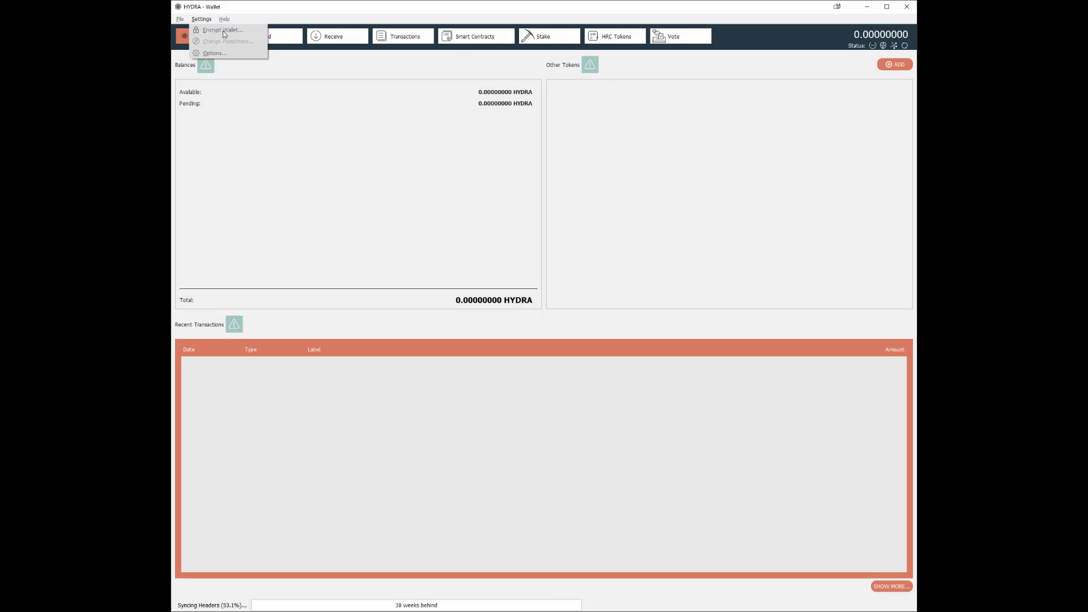
pyautogui.click(222, 30)
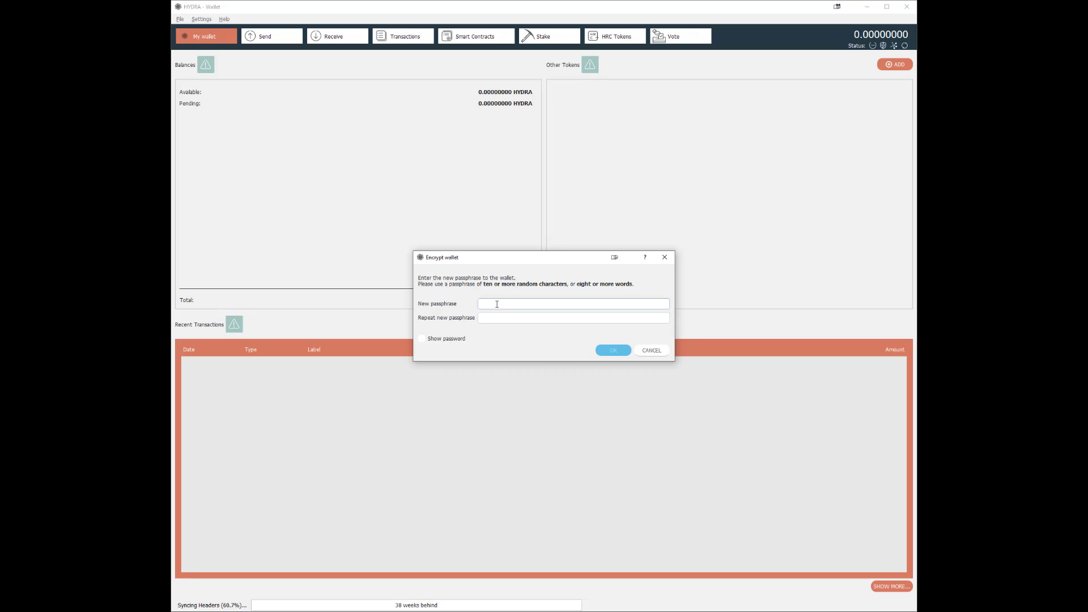
pyautogui.write('••••••••••••••')
pyautogui.press('Tab')
pyautogui.write('••••••••••••••')
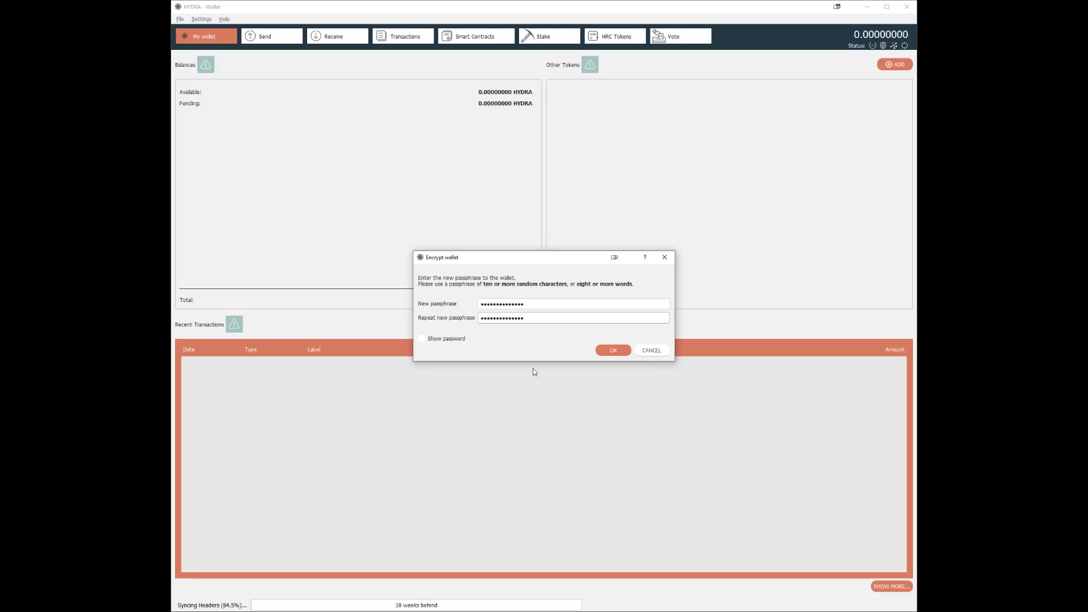
pyautogui.click(613, 350)
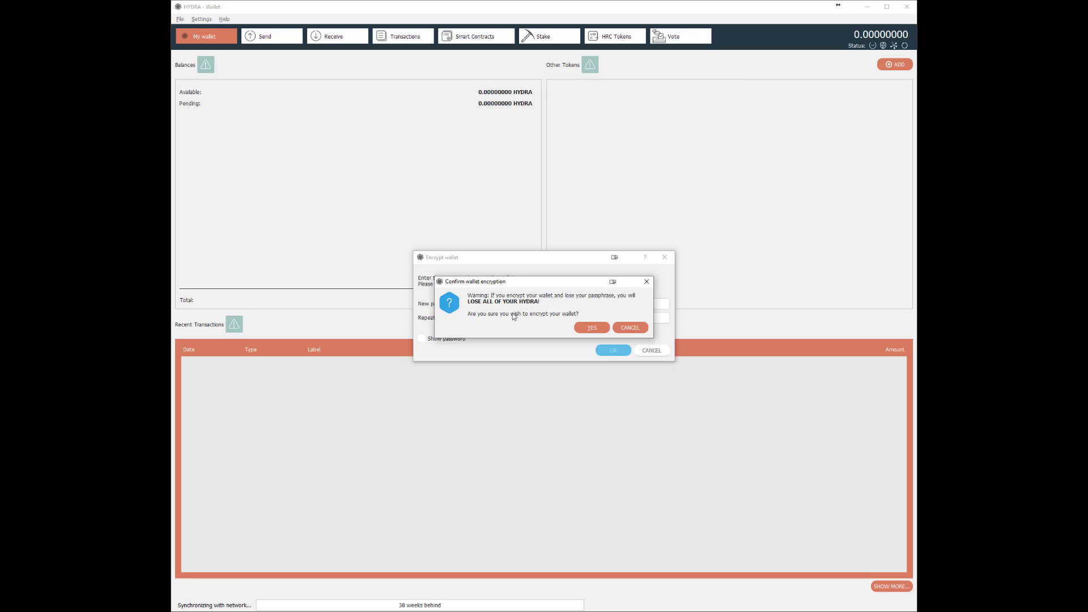
pyautogui.click(592, 328)
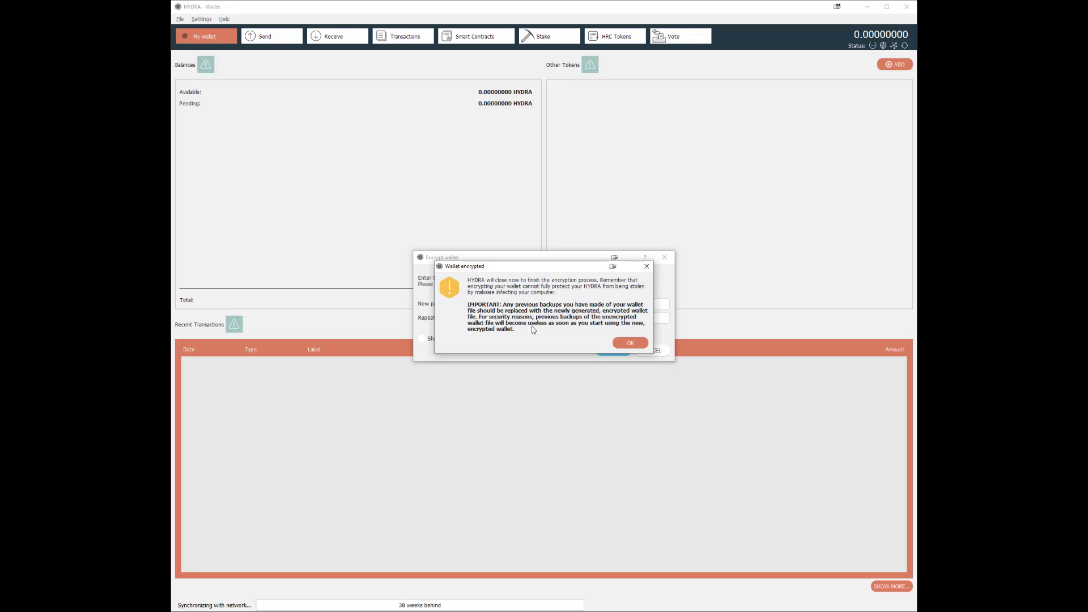
# Acknowledge the encryption notice and check that the reopened wallet shows as encrypted and locked.
pyautogui.click(630, 342)
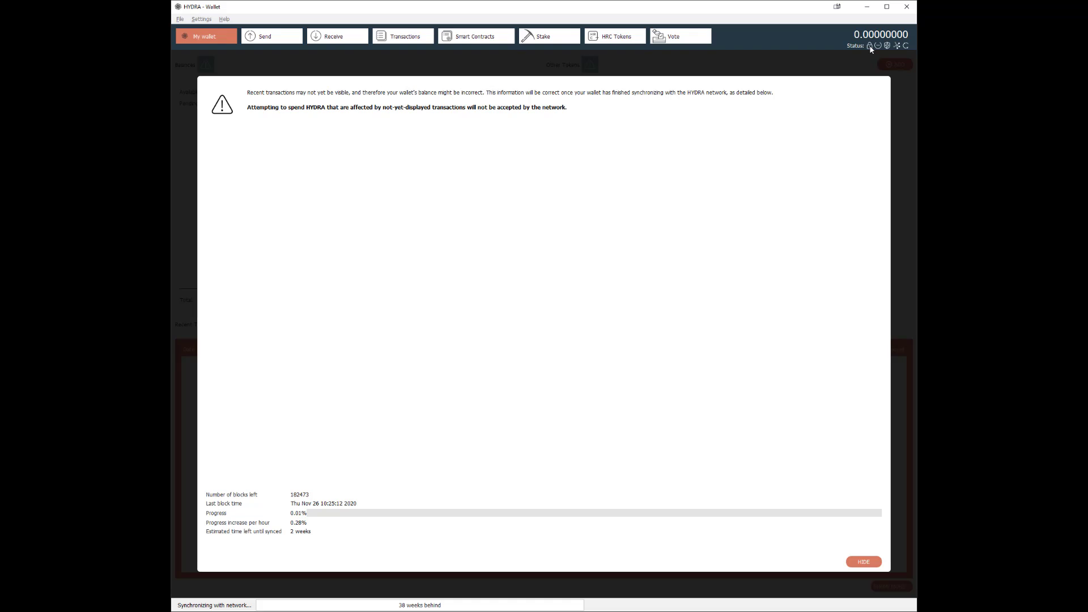
pyautogui.moveTo(871, 49)
# Back up the wallet to Documents as 'Hydra wallet backup demo' via File > Backup Wallet.
pyautogui.click(180, 20)
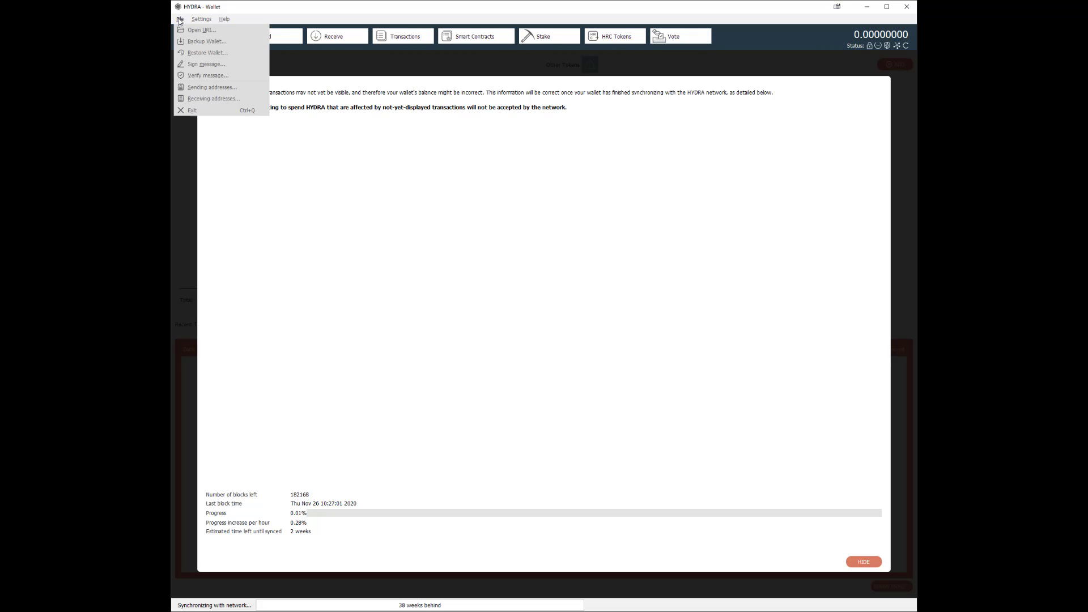
pyautogui.click(206, 42)
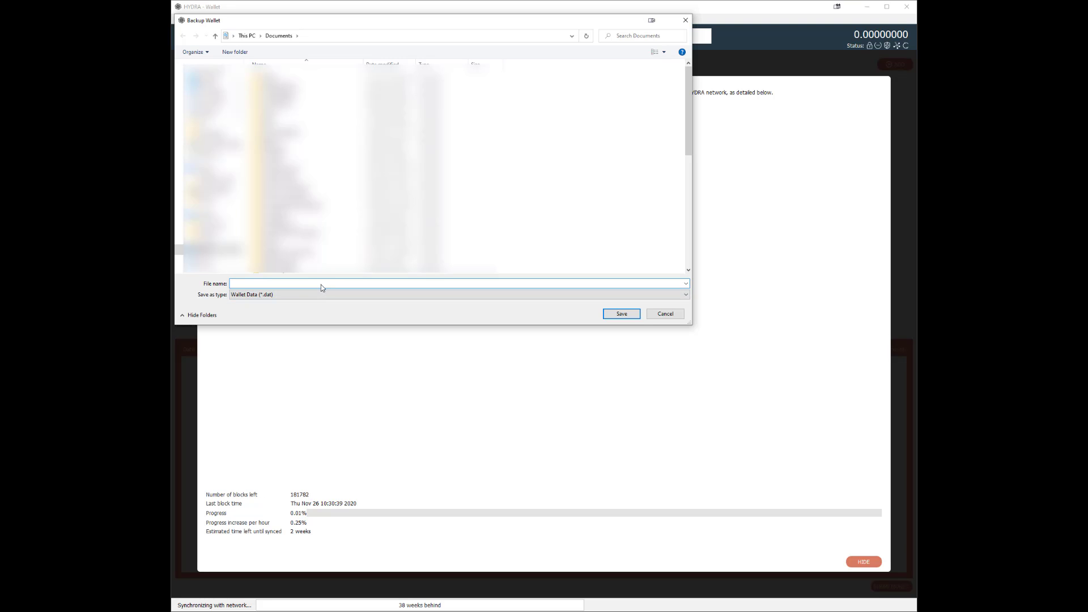
pyautogui.write('H')
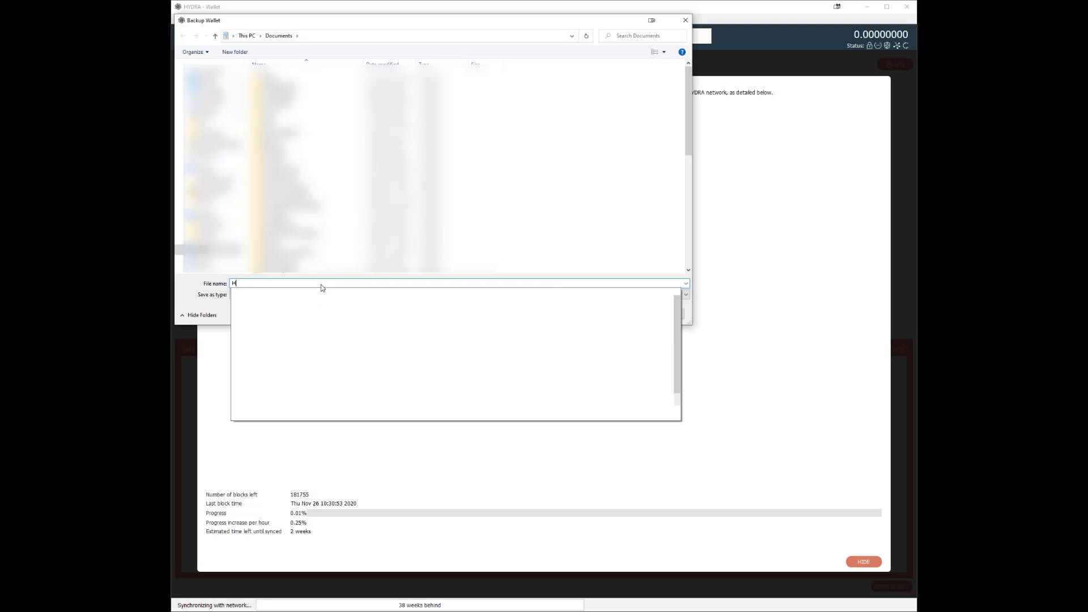
pyautogui.write('ydra w')
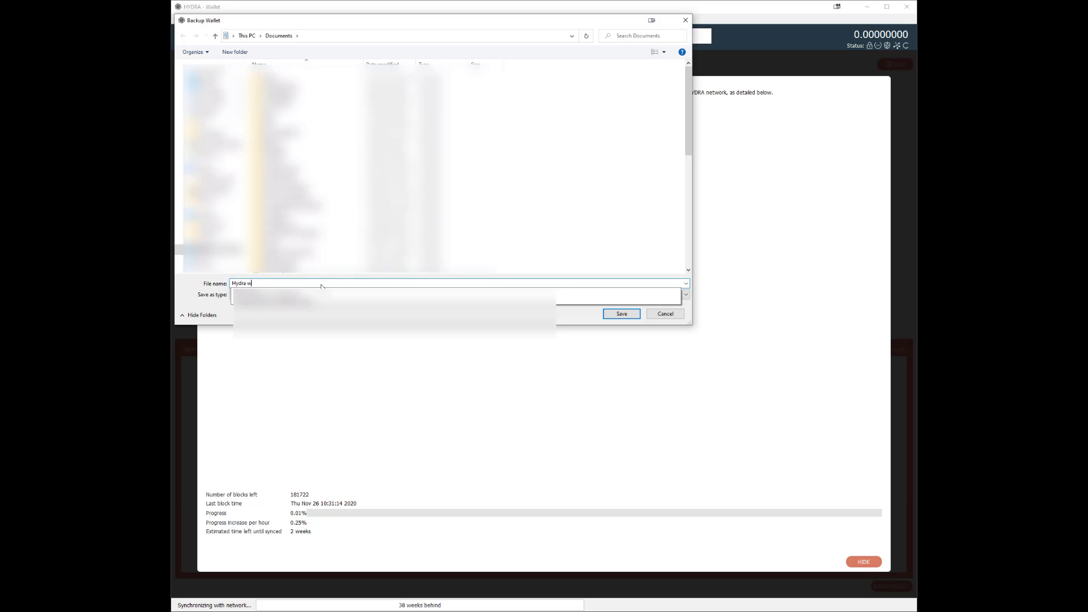
pyautogui.write('allet')
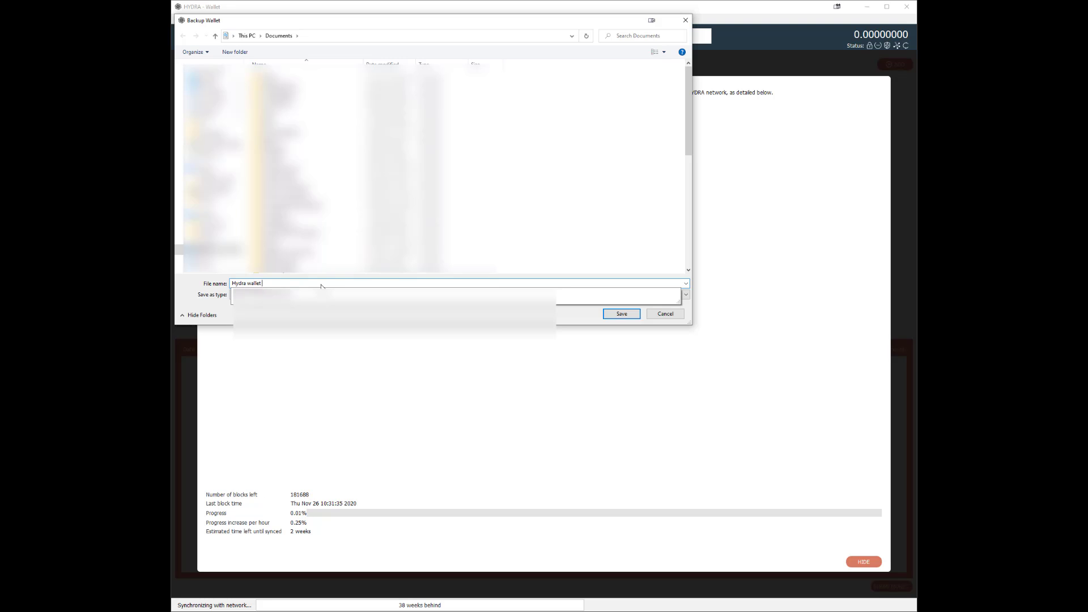
pyautogui.write(' backup demo')
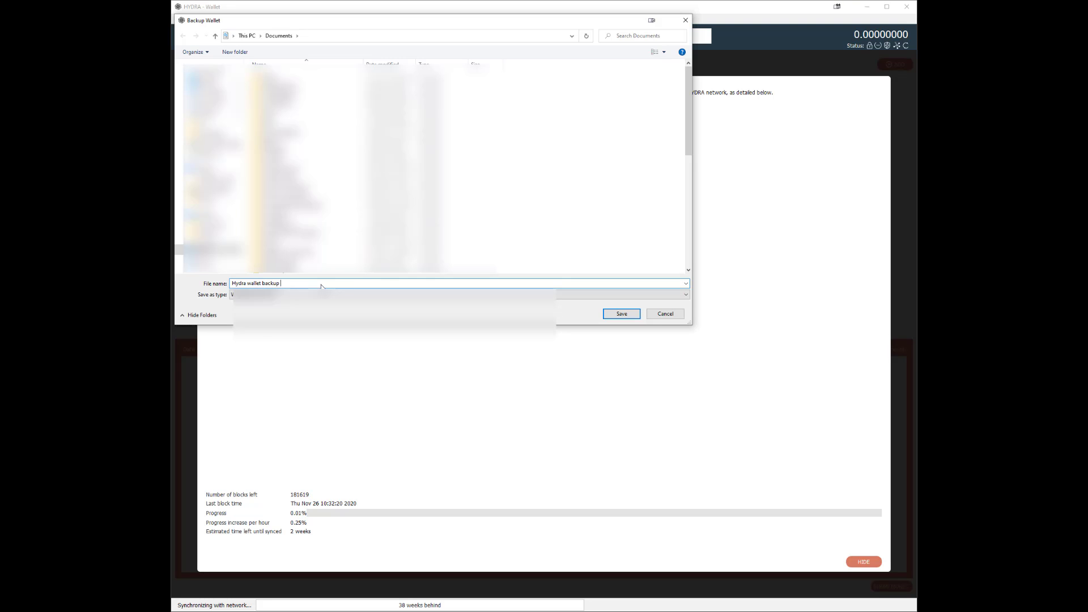
pyautogui.press('Return')
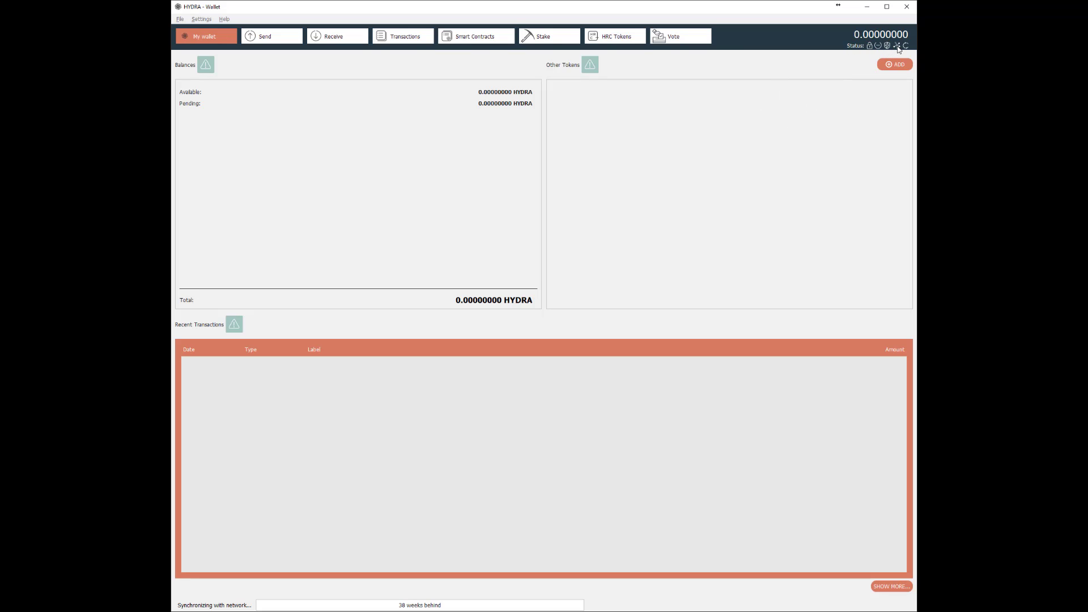
# Check the testnet wallet's network status and go to the Receive page.
pyautogui.moveTo(898, 50)
pyautogui.click(335, 37)
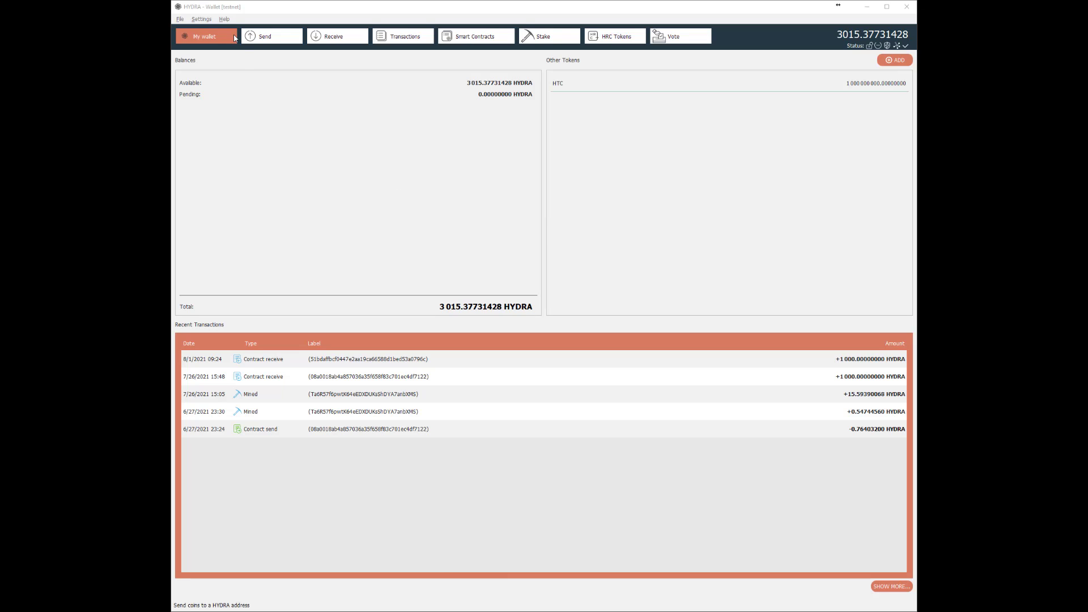
# Import a pasted private key with importprivkey in the Help console, wait for the rescan, then close it.
pyautogui.click(223, 19)
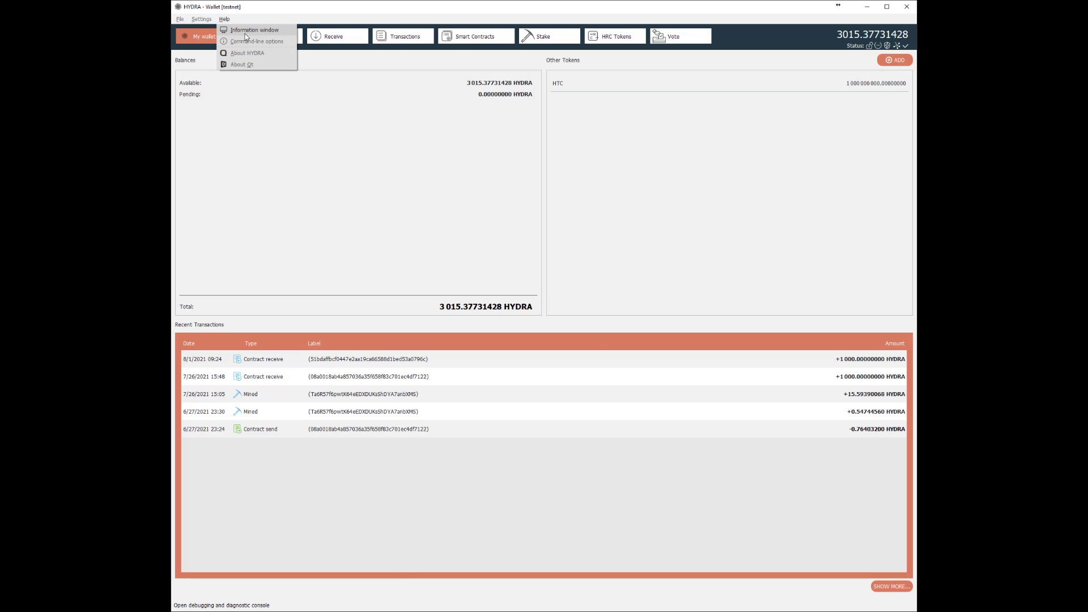
pyautogui.click(246, 31)
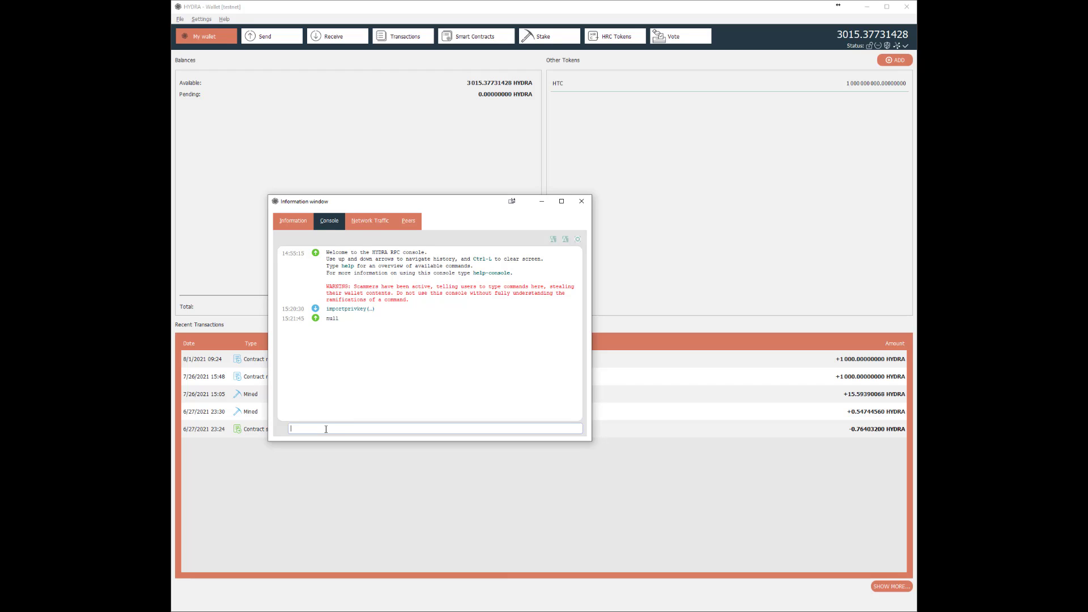
pyautogui.write('im')
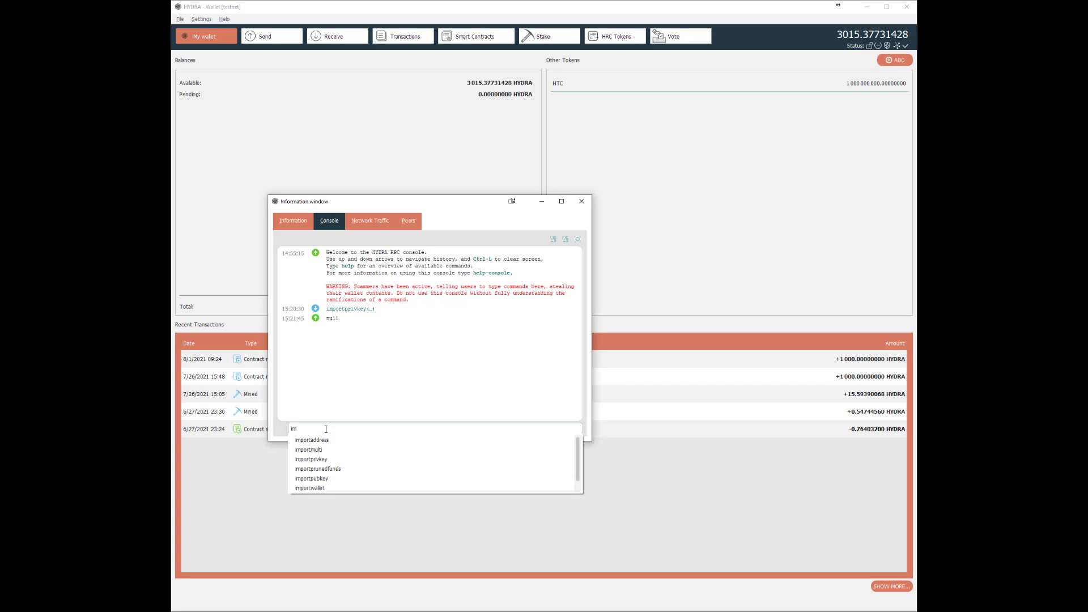
pyautogui.click(308, 461)
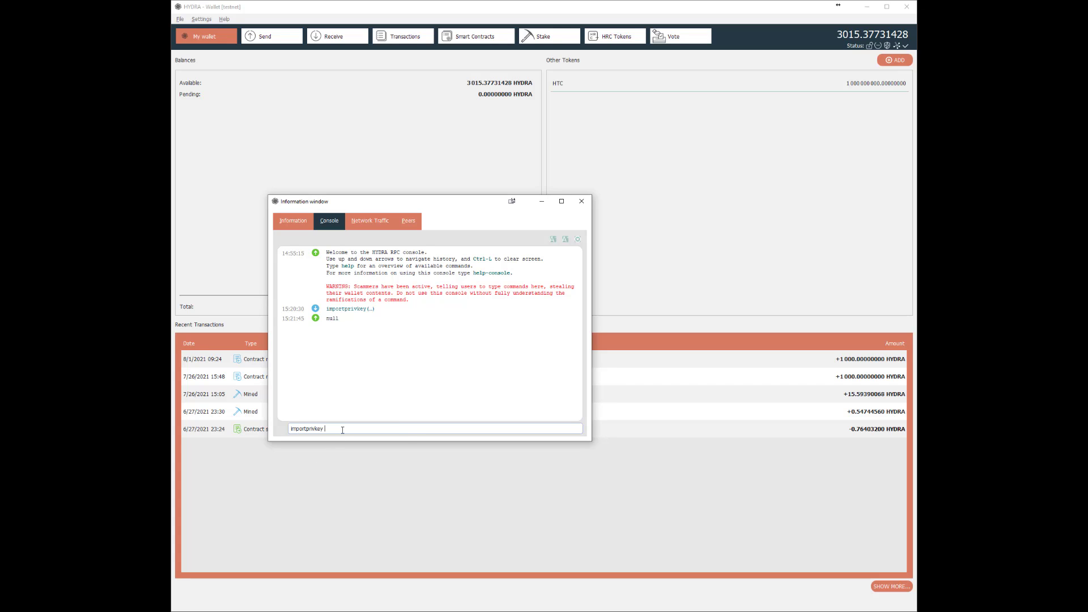
pyautogui.rightClick(342, 429)
pyautogui.click(364, 478)
pyautogui.press('Return')
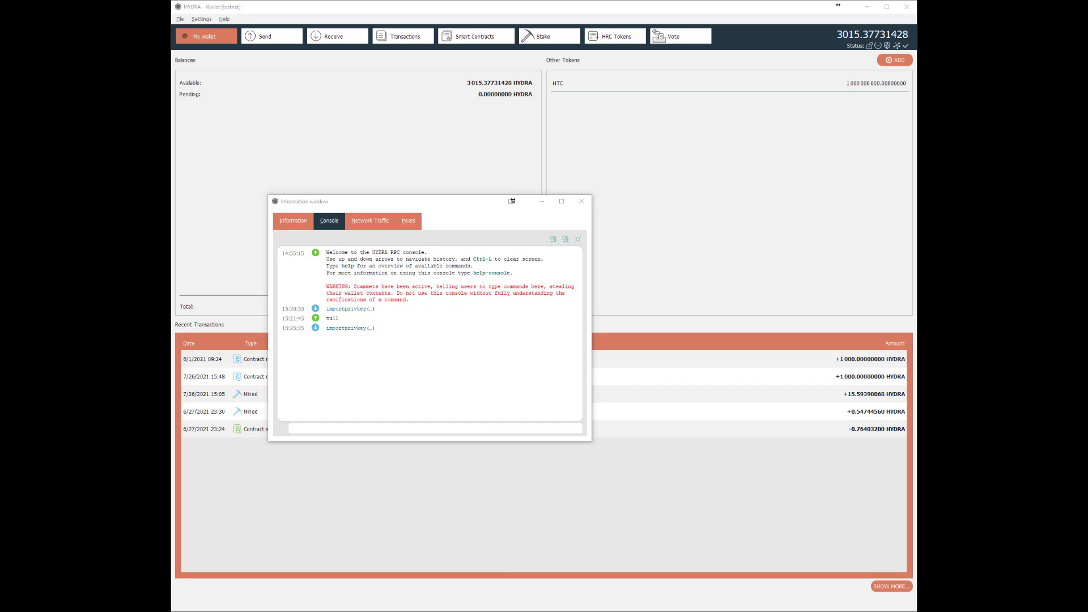
pyautogui.moveTo(325, 319); pyautogui.dragTo(383, 358)
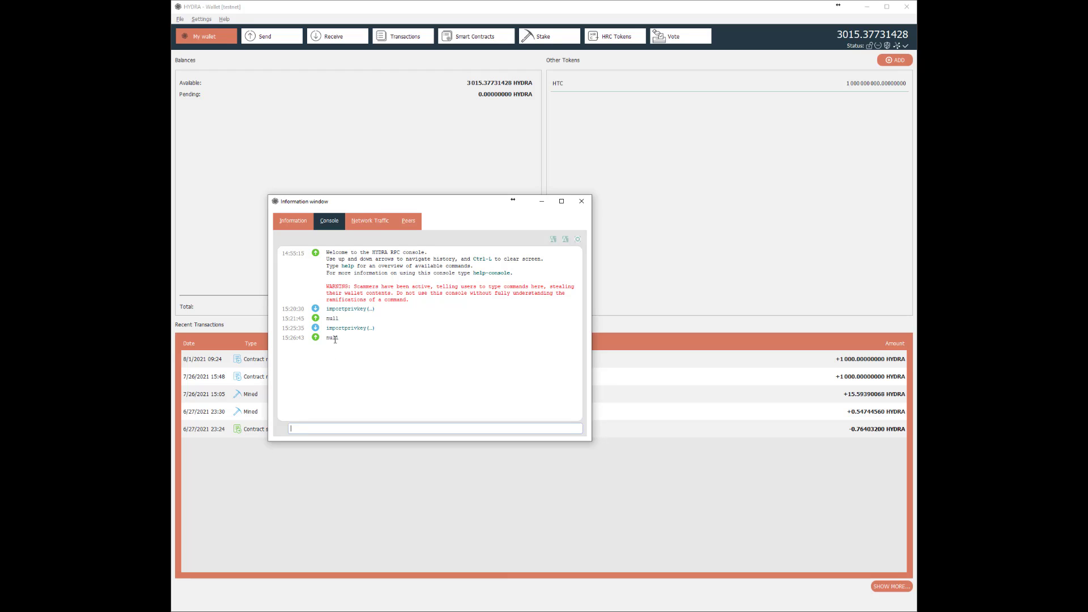
pyautogui.click(581, 201)
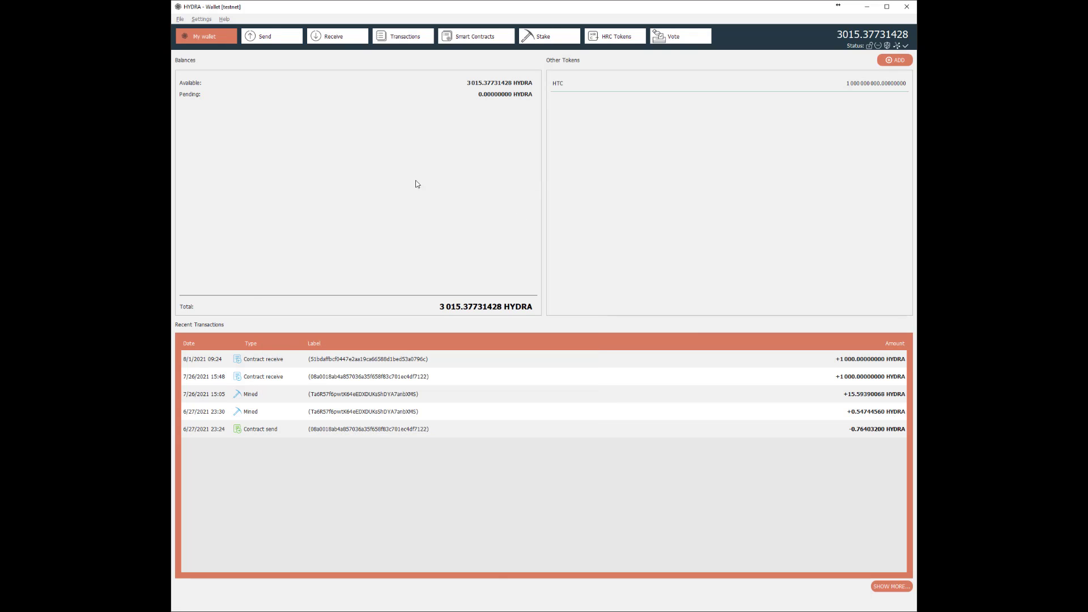
# On the Receive page, choose the third listed address as the default receiving address.
pyautogui.click(344, 42)
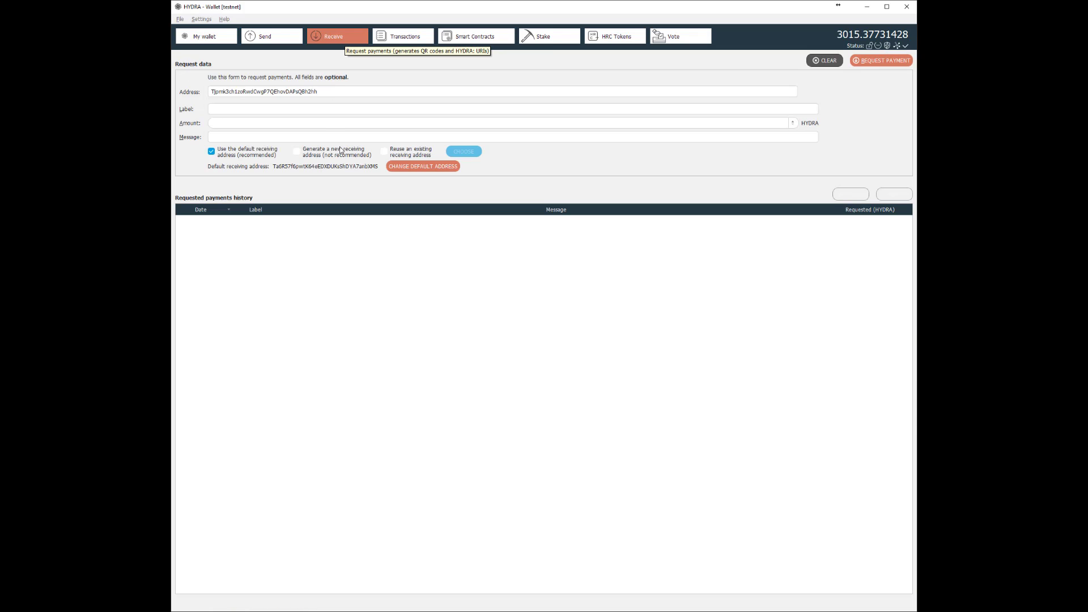
pyautogui.click(429, 166)
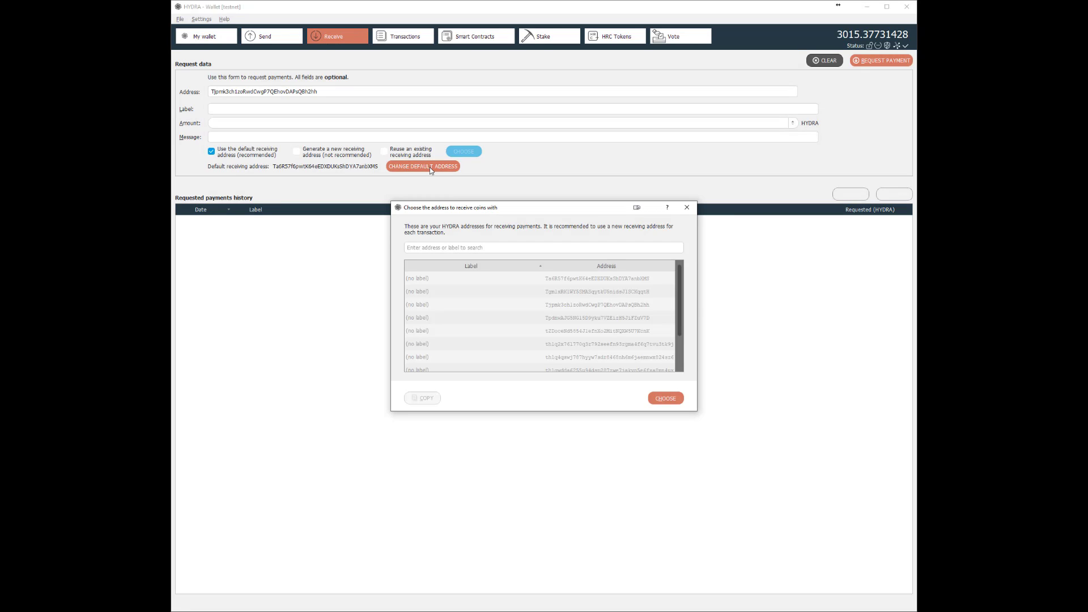
pyautogui.moveTo(683, 290); pyautogui.dragTo(685, 306)
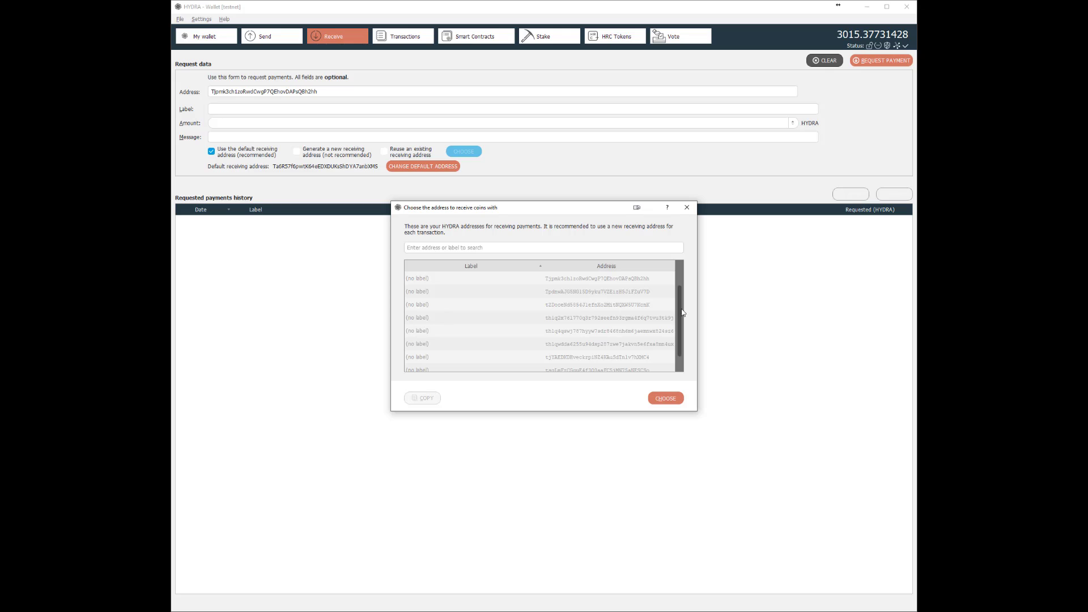
pyautogui.moveTo(683, 314); pyautogui.dragTo(657, 309)
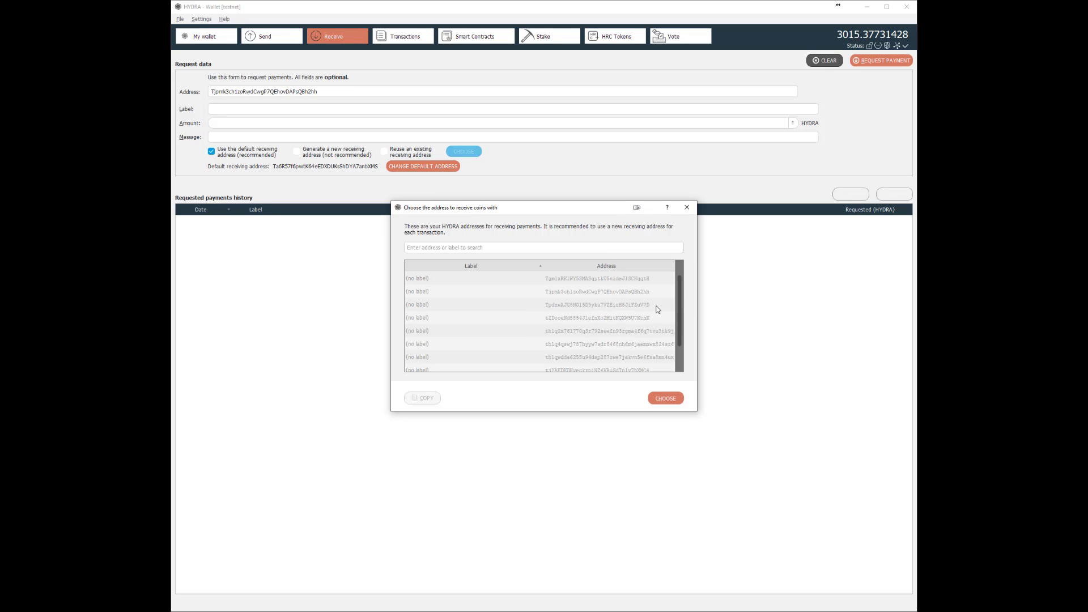
pyautogui.click(627, 307)
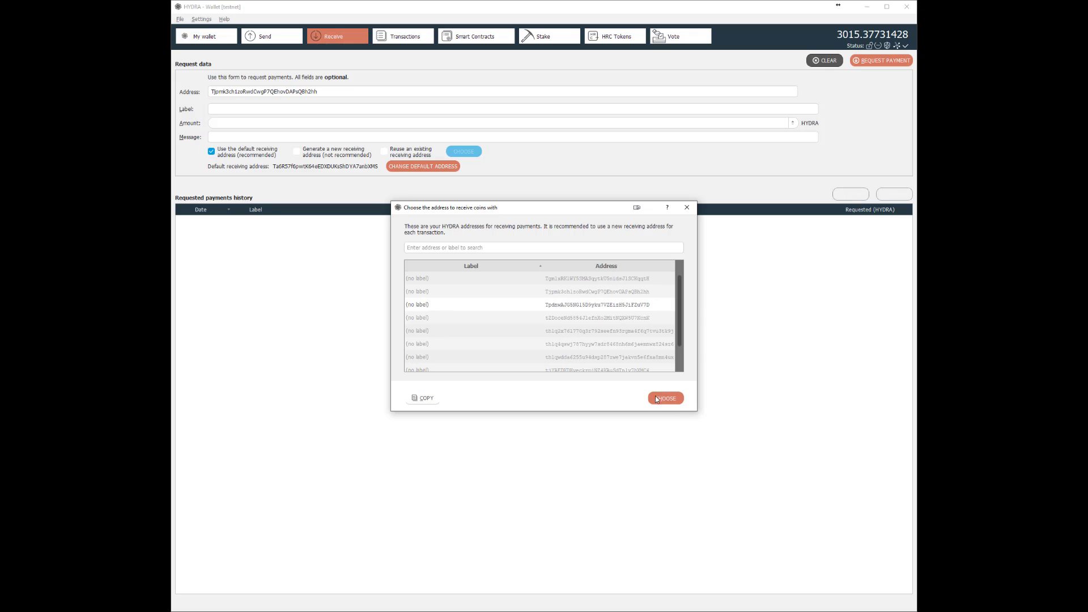
pyautogui.click(669, 400)
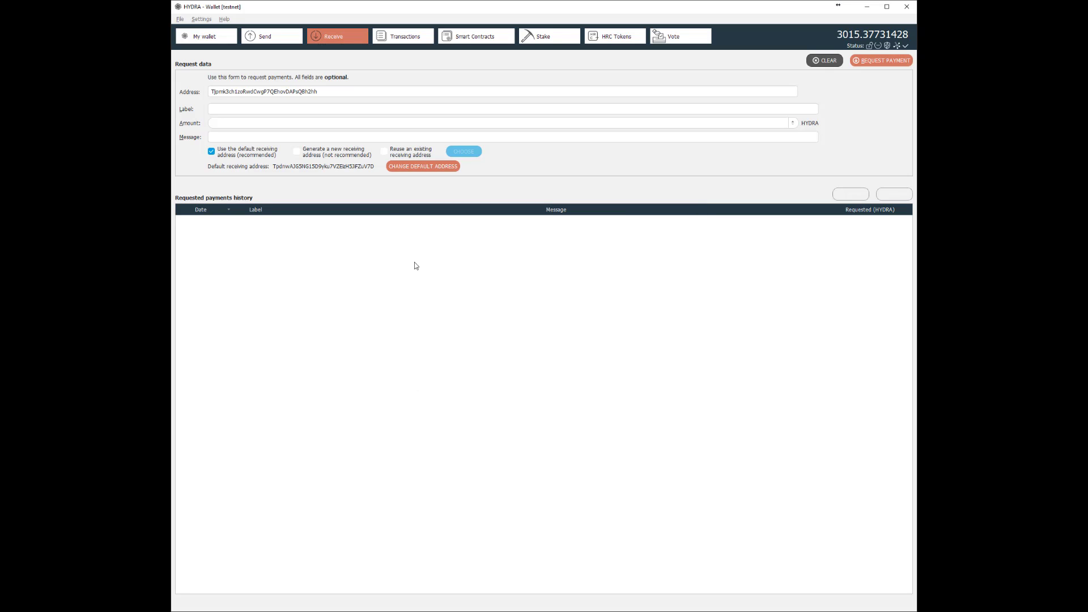
pyautogui.click(294, 37)
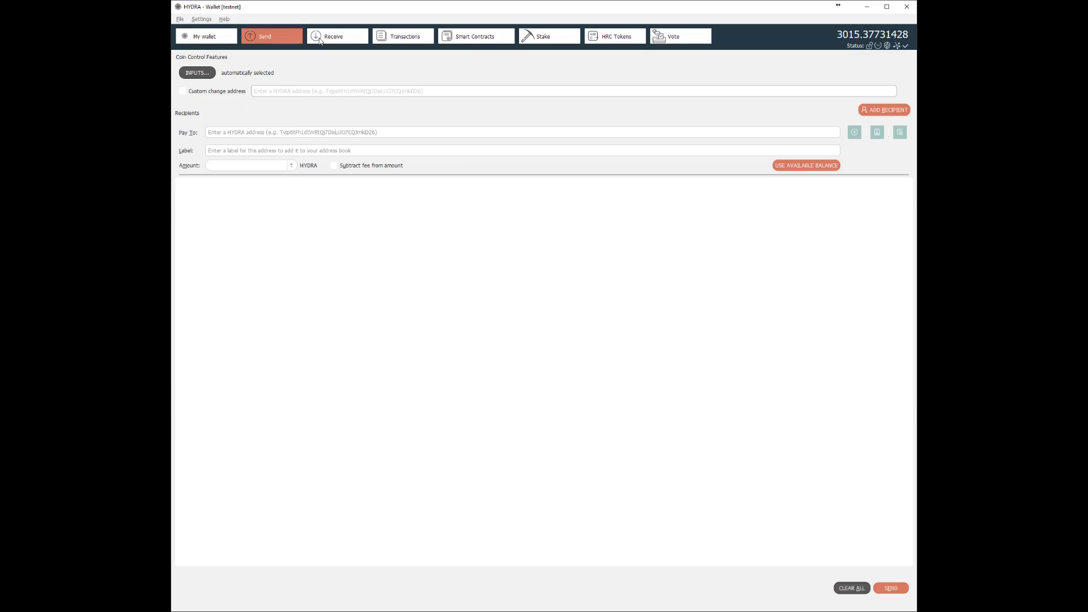
pyautogui.click(336, 38)
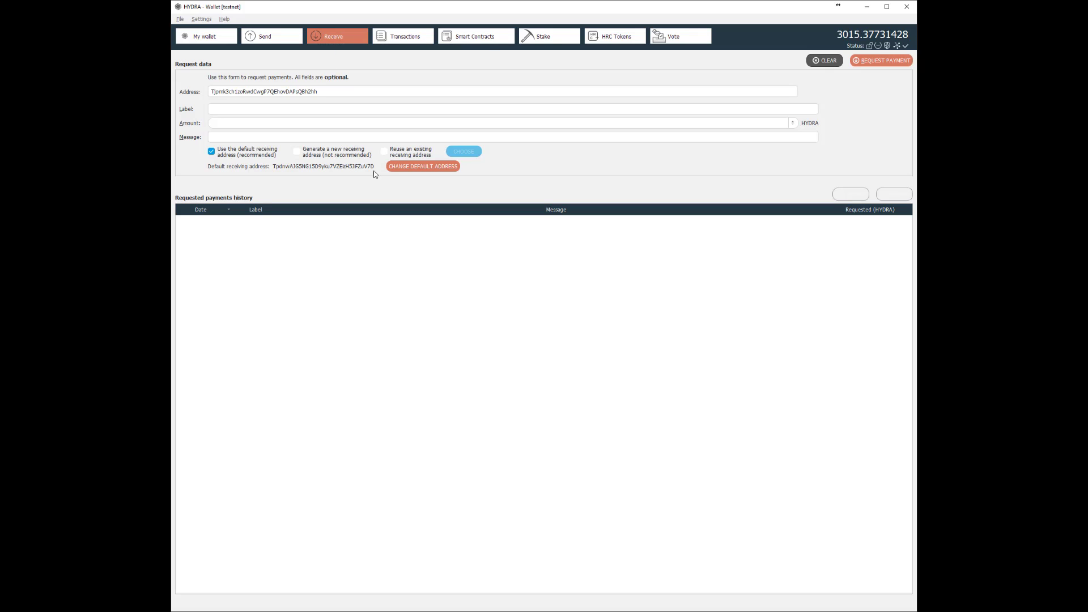